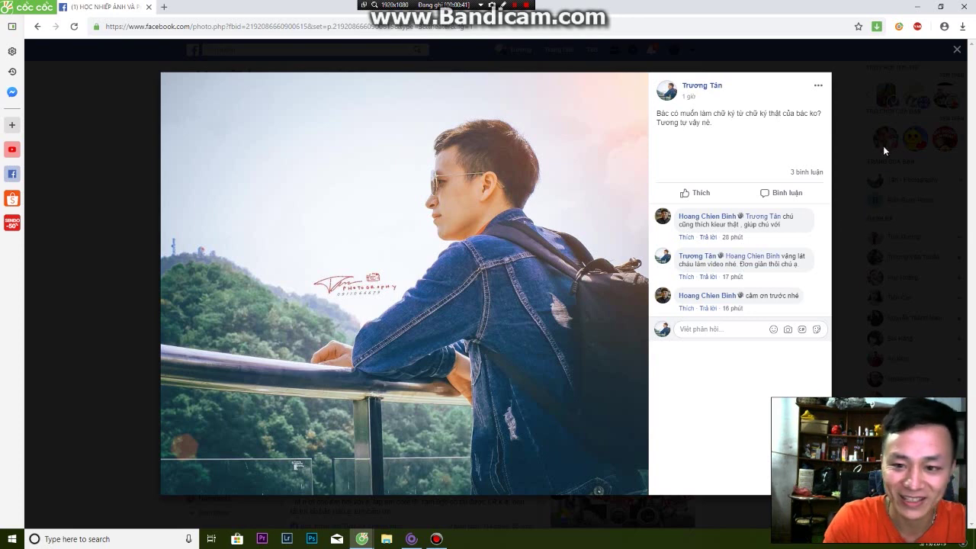
# - Close the enlarged sample photo on Facebook and switch to Photoshop
pyautogui.click(903, 152)
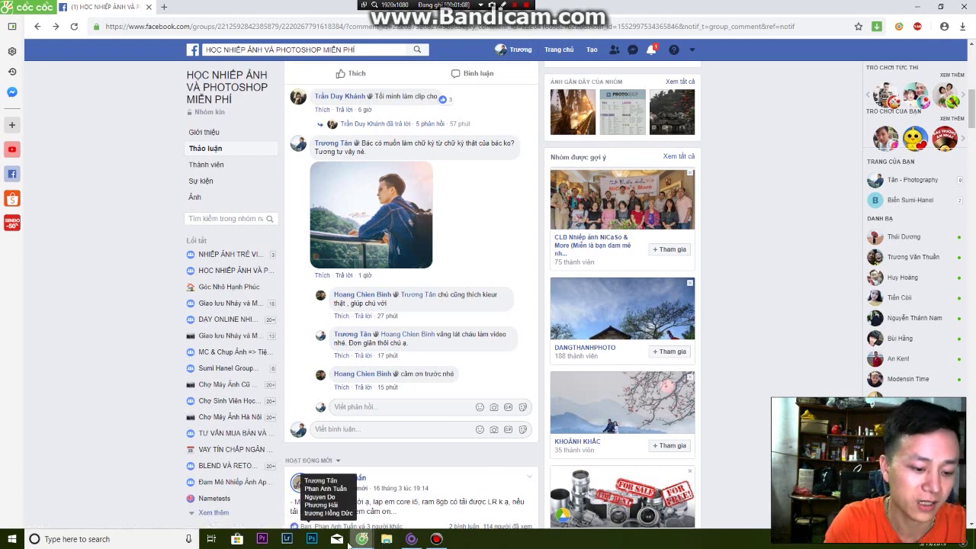
pyautogui.click(387, 539)
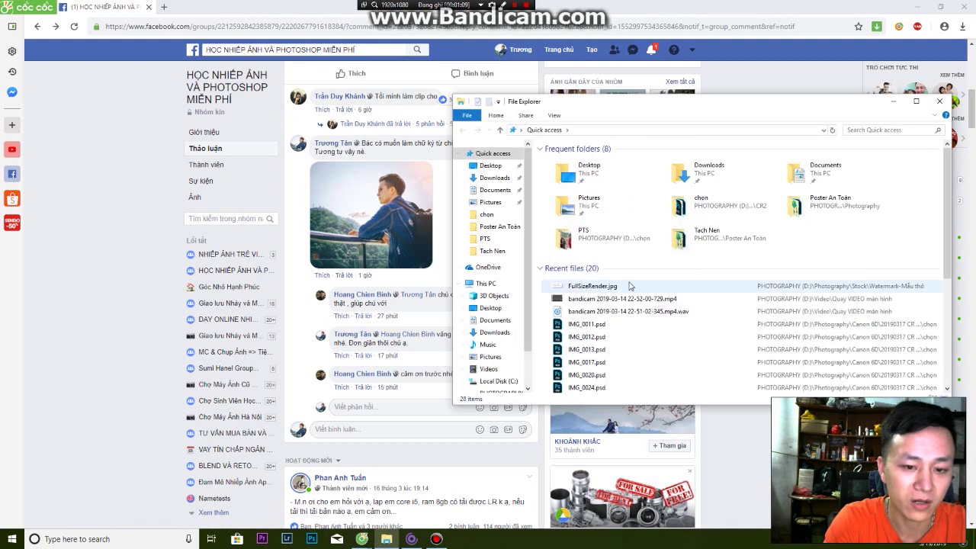
pyautogui.click(527, 323)
pyautogui.scroll(-1, 527, 339)
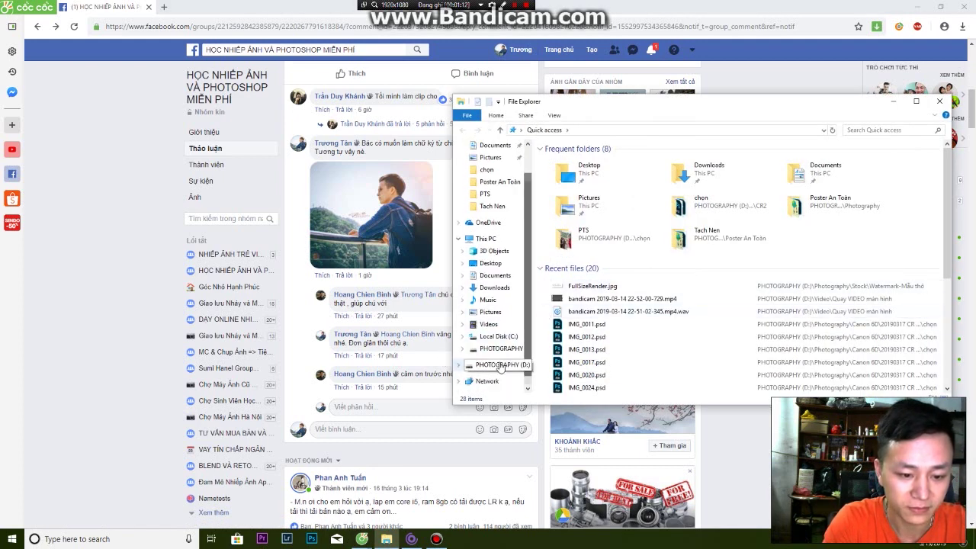
pyautogui.click(311, 539)
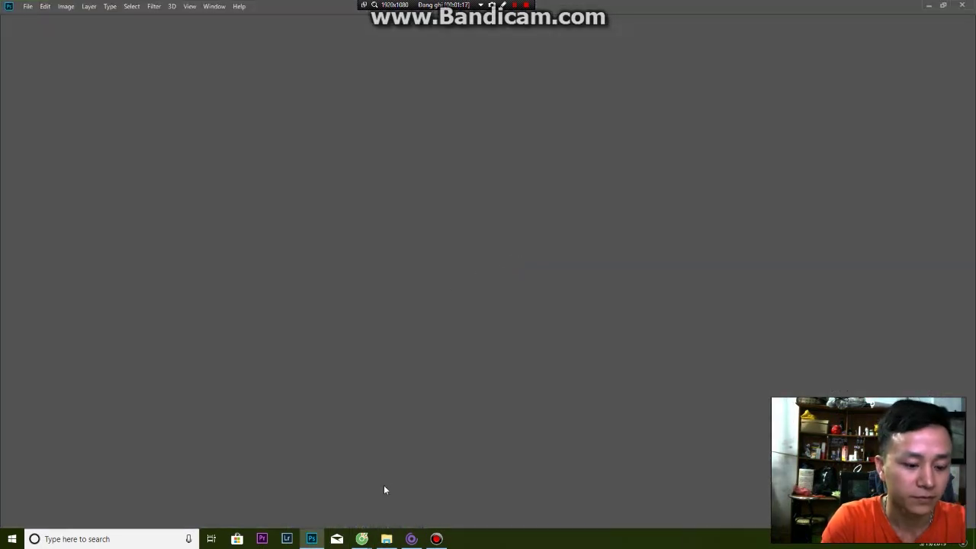
# - Switch to File Explorer and open the Photography\Stock\Watermark-Mẫu thô folder on drive D
pyautogui.click(387, 539)
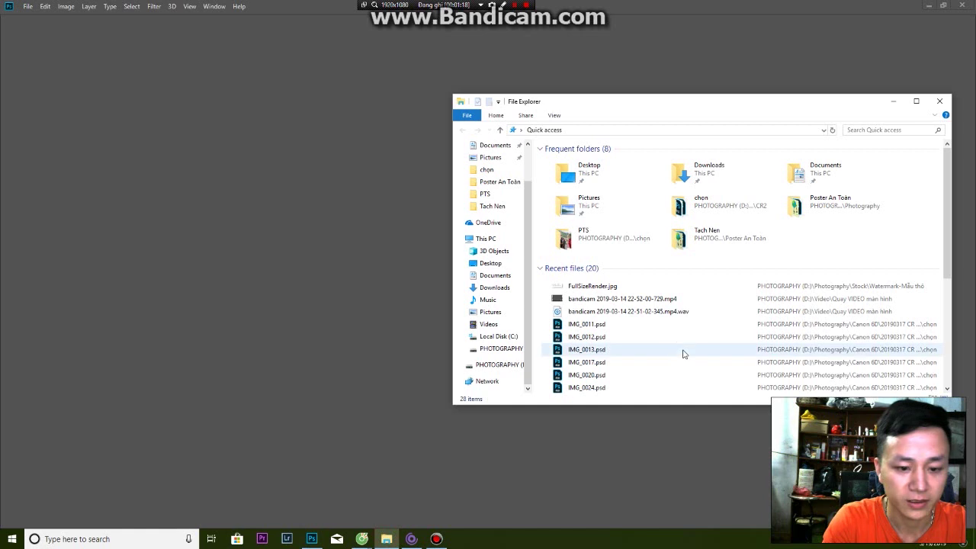
pyautogui.click(506, 348)
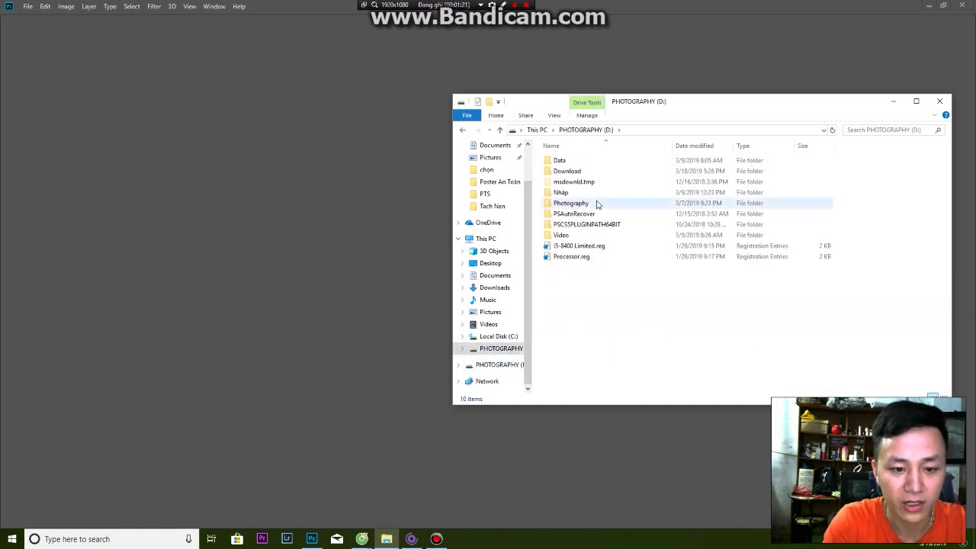
pyautogui.doubleClick(572, 204)
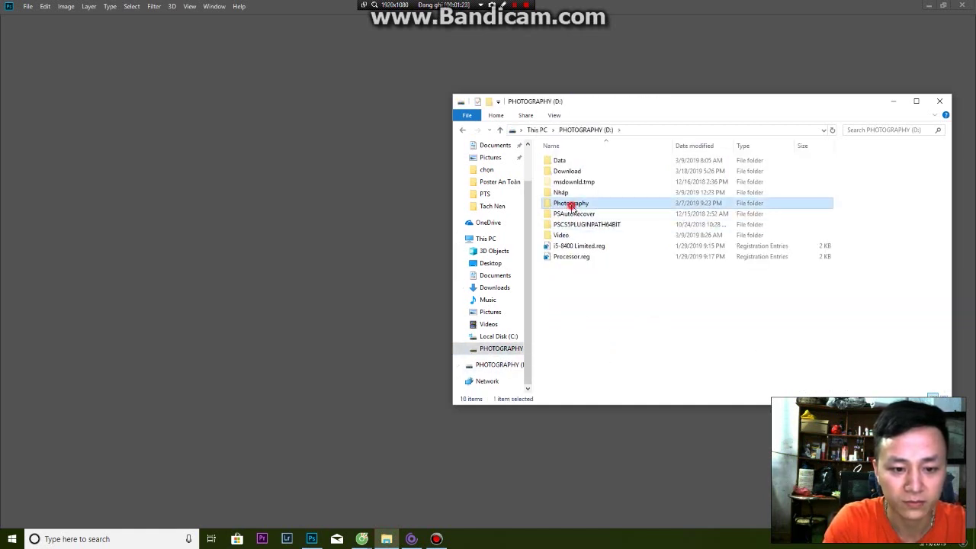
pyautogui.doubleClick(568, 354)
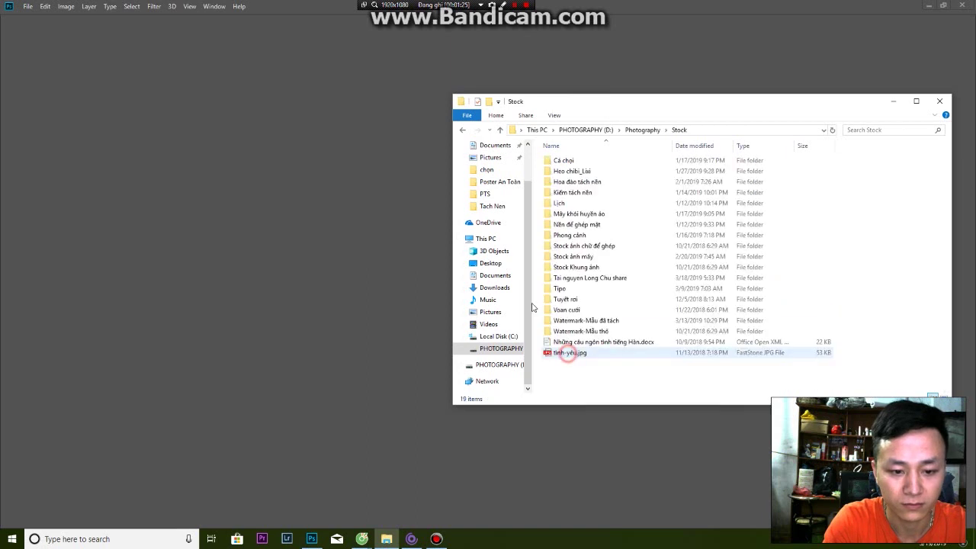
pyautogui.doubleClick(575, 331)
pyautogui.click(725, 295)
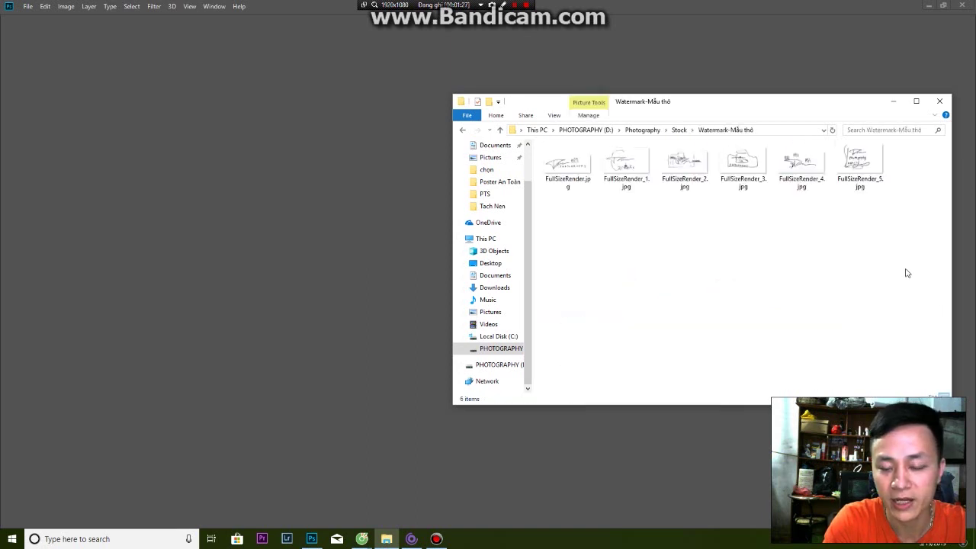
# - Open the signature scan FullSizeRender.jpg in Photoshop and apply Auto Contrast to it
pyautogui.moveTo(913, 153); pyautogui.dragTo(560, 202)
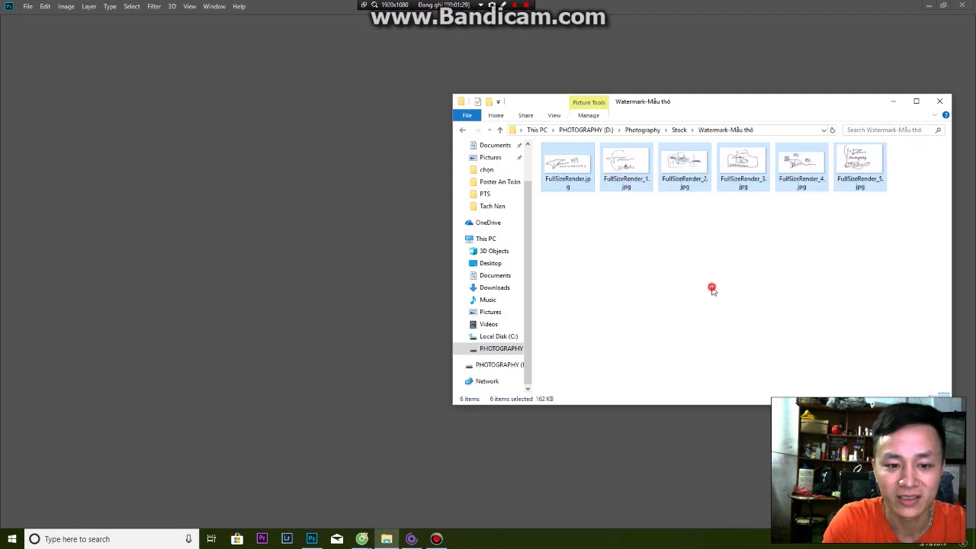
pyautogui.click(710, 288)
pyautogui.moveTo(893, 222); pyautogui.dragTo(560, 153)
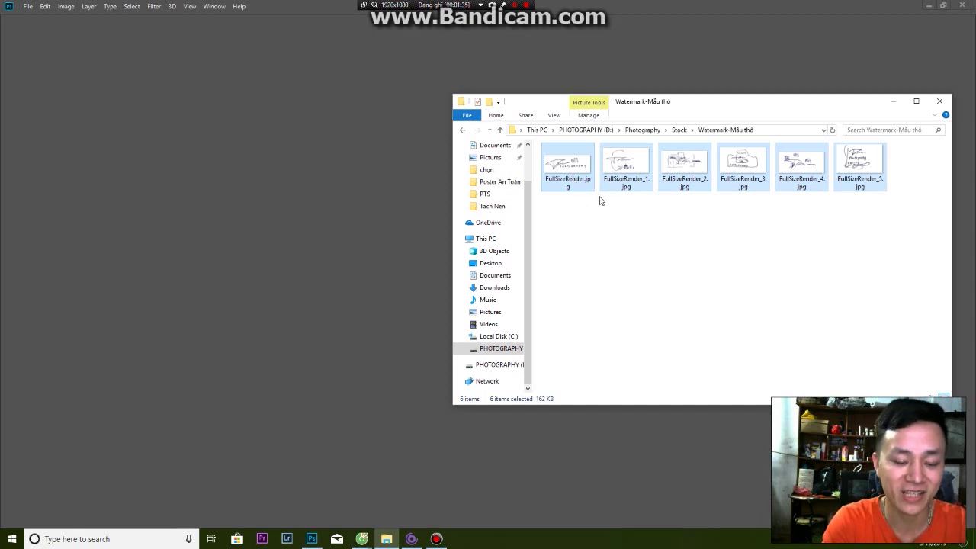
pyautogui.click(608, 256)
pyautogui.moveTo(576, 169); pyautogui.dragTo(334, 228)
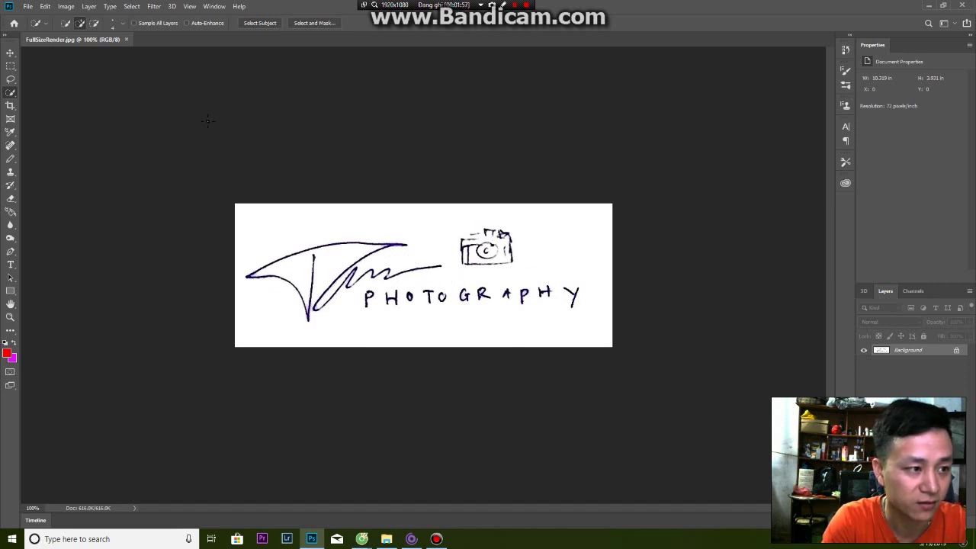
pyautogui.click(66, 7)
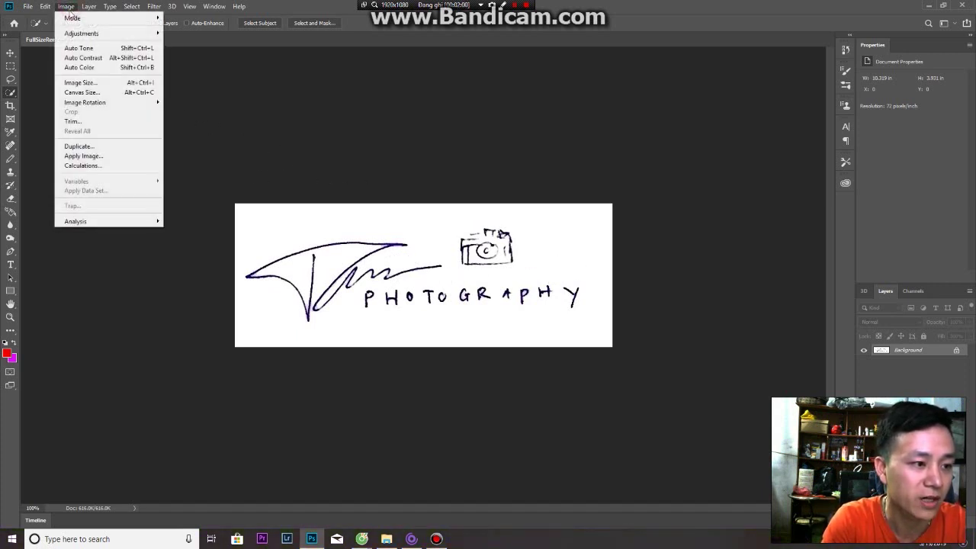
pyautogui.click(82, 58)
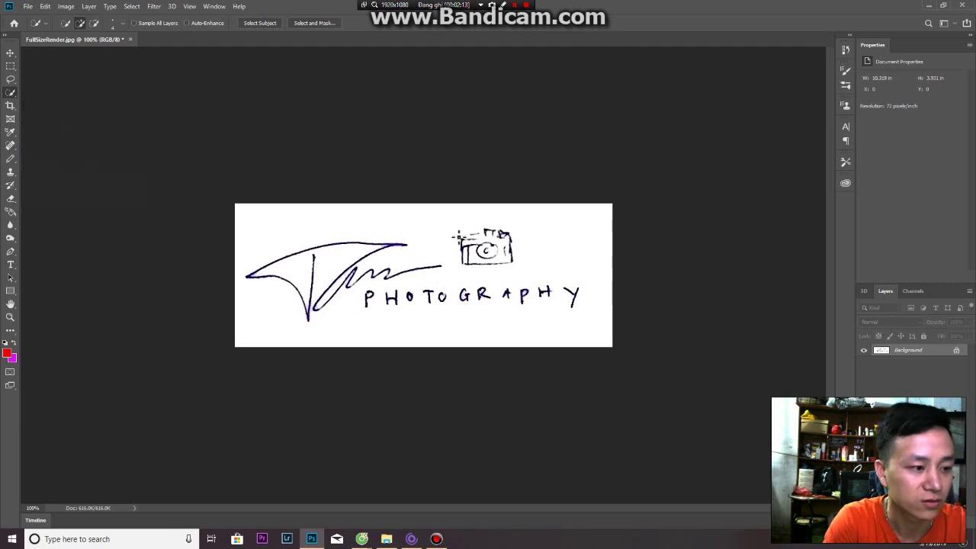
# - Quick-select the first letter O in PHOTOGRAPHY and extend the selection to all similar ink strokes of the signature
pyautogui.press('z')
pyautogui.click(393, 309)
pyautogui.moveTo(414, 359); pyautogui.dragTo(458, 368)
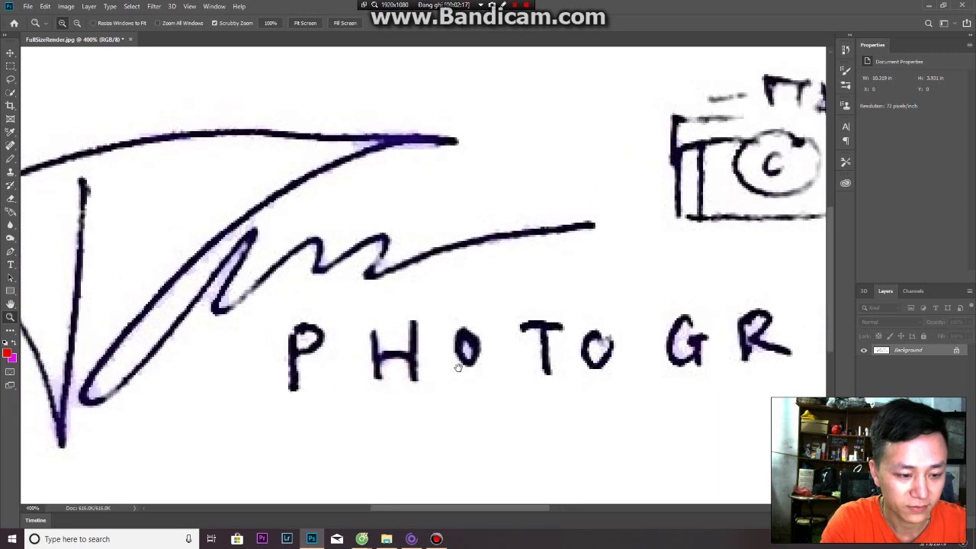
pyautogui.click(11, 94)
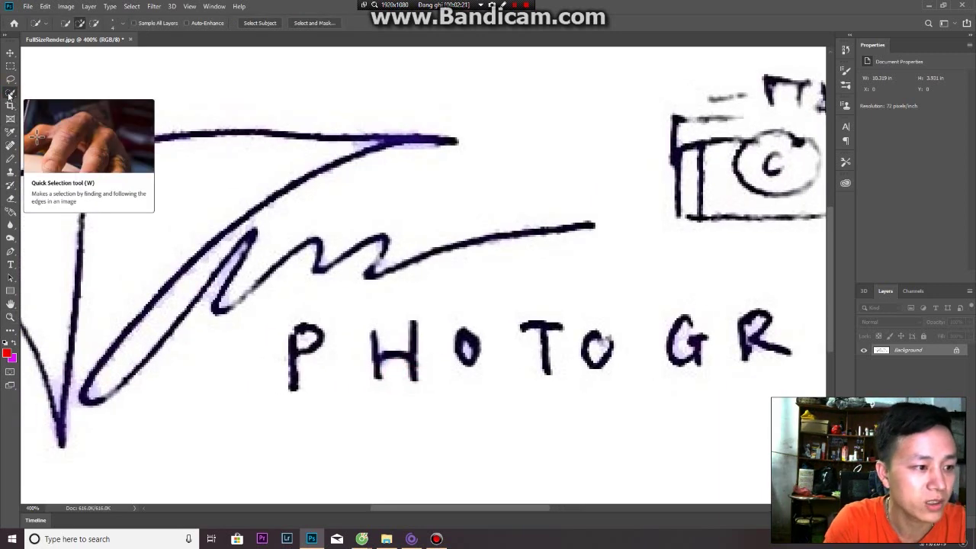
pyautogui.click(132, 6)
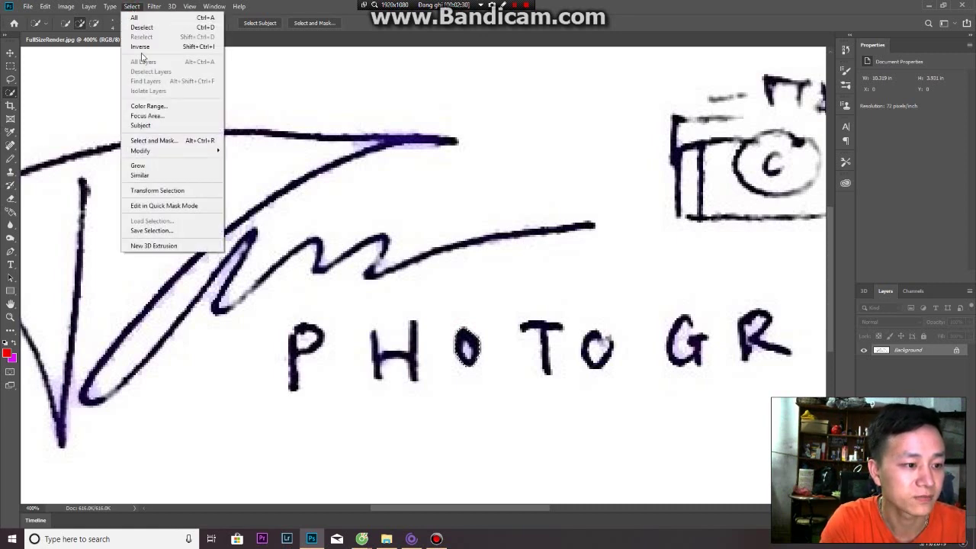
pyautogui.click(145, 175)
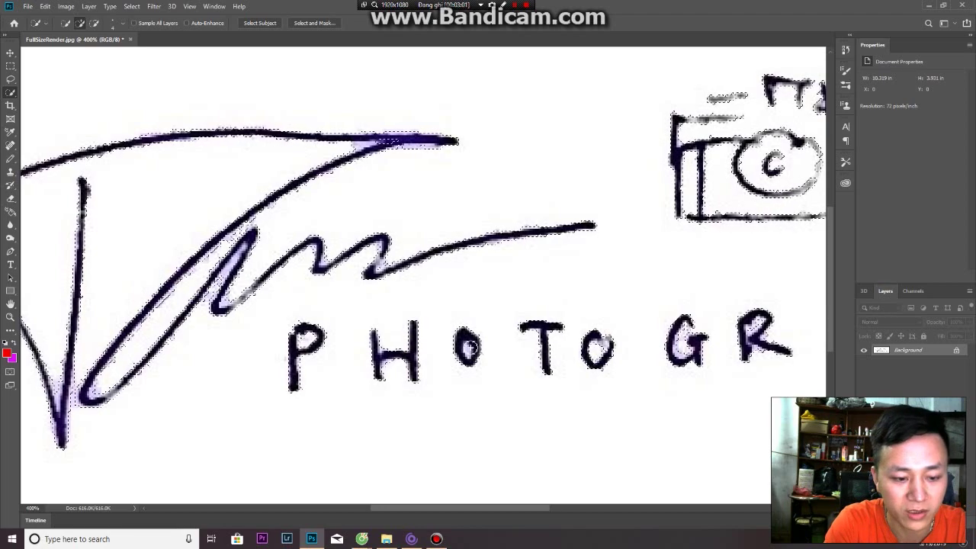
pyautogui.press('alt')
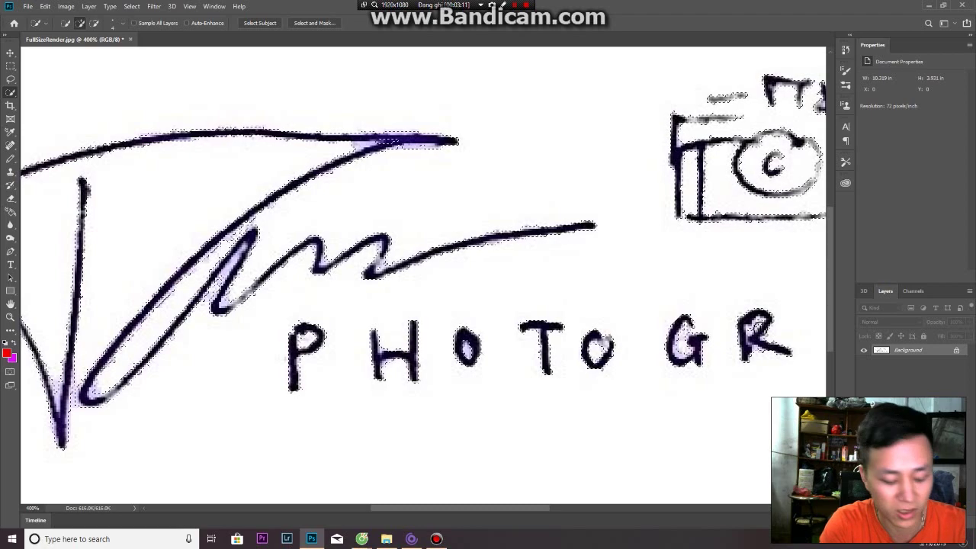
pyautogui.press('alt')
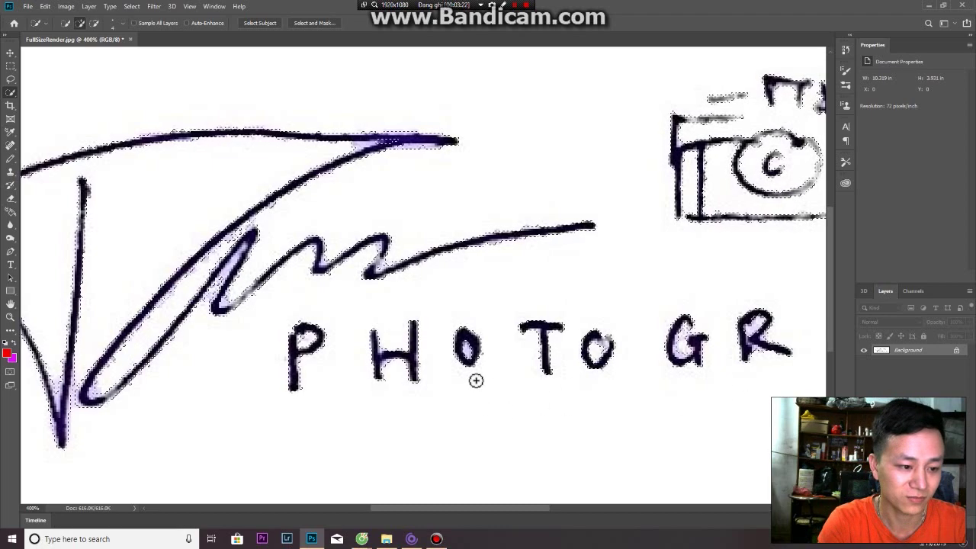
# - Copy the selected signature strokes to a new layer and hide the Background layer
pyautogui.press('z')
pyautogui.keyDown('alt'); pyautogui.click(336, 349); pyautogui.keyUp('alt')
pyautogui.keyDown('alt'); pyautogui.click(333, 344); pyautogui.keyUp('alt')
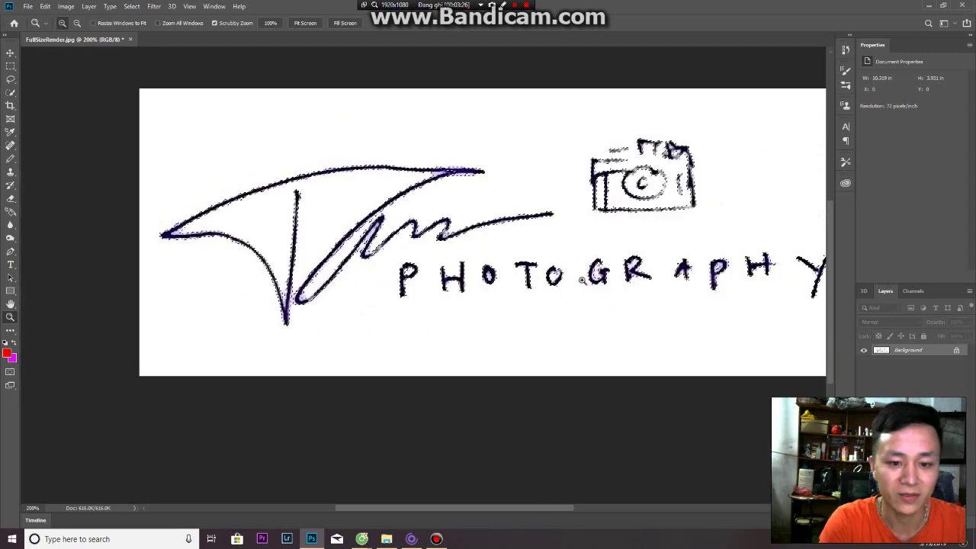
pyautogui.moveTo(680, 262); pyautogui.dragTo(722, 341)
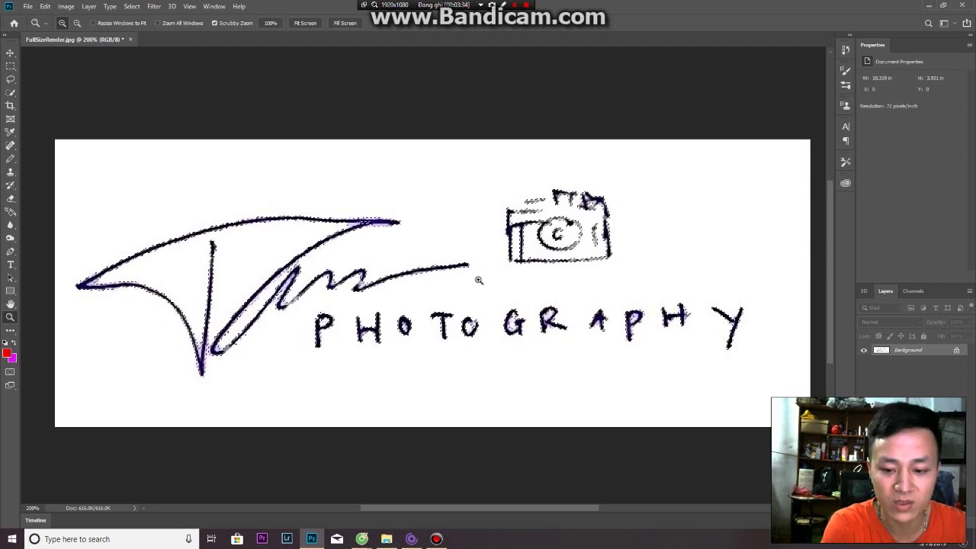
pyautogui.hotkey('ctrl', 'j')
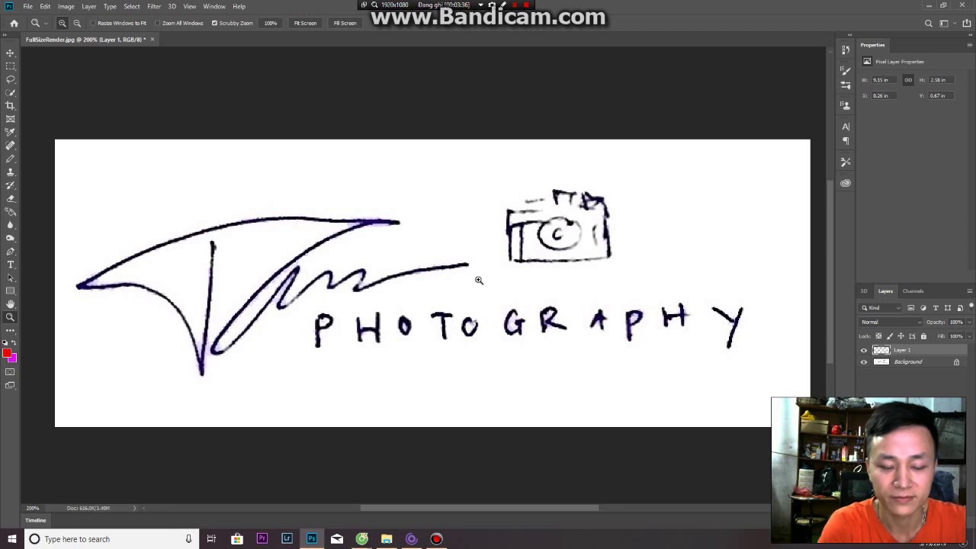
pyautogui.click(864, 363)
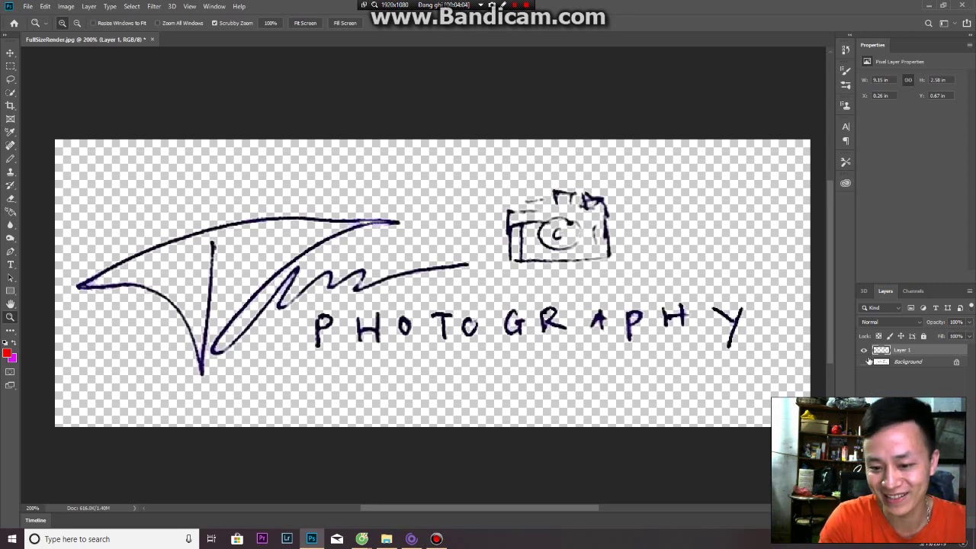
# - Compare the extracted signature on Layer 1 with the Background layer shown and hidden
pyautogui.click(900, 395)
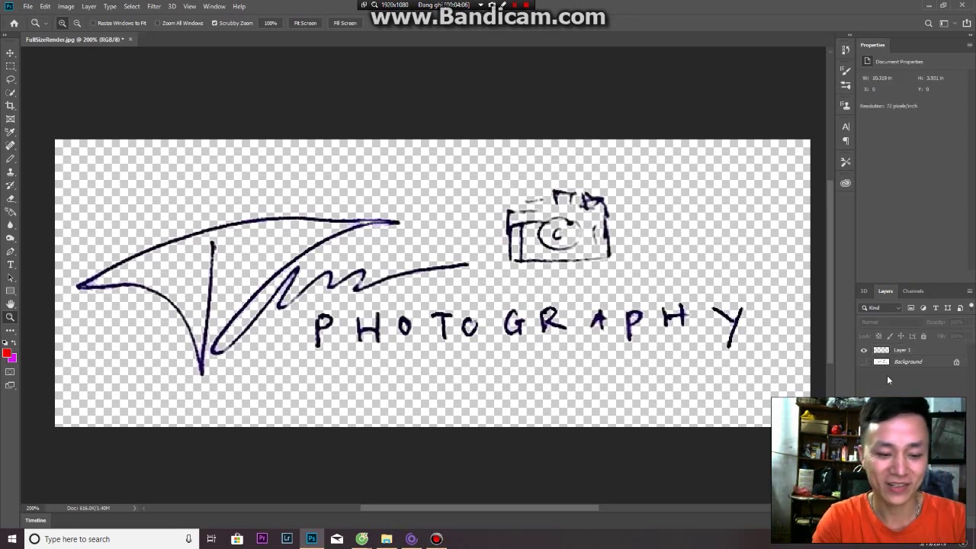
pyautogui.click(884, 353)
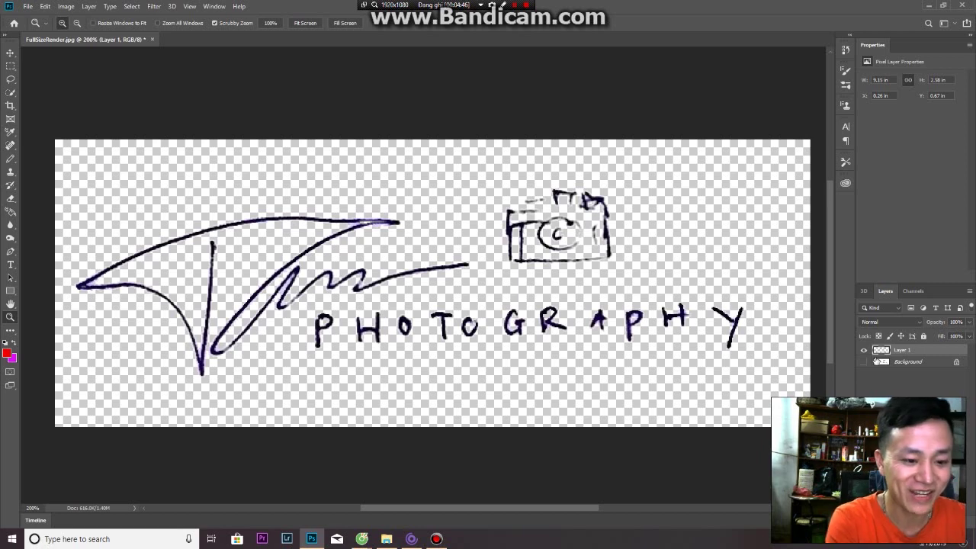
pyautogui.click(864, 361)
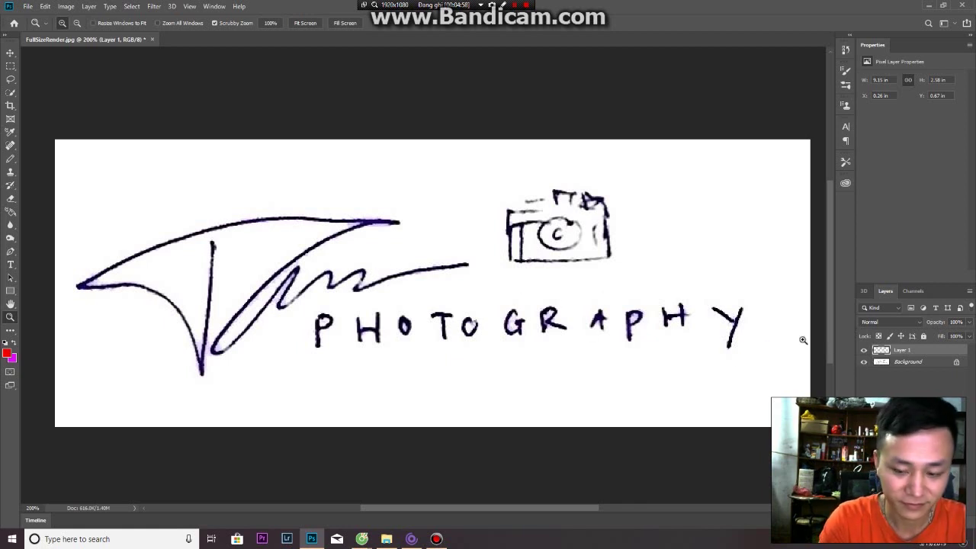
pyautogui.click(864, 361)
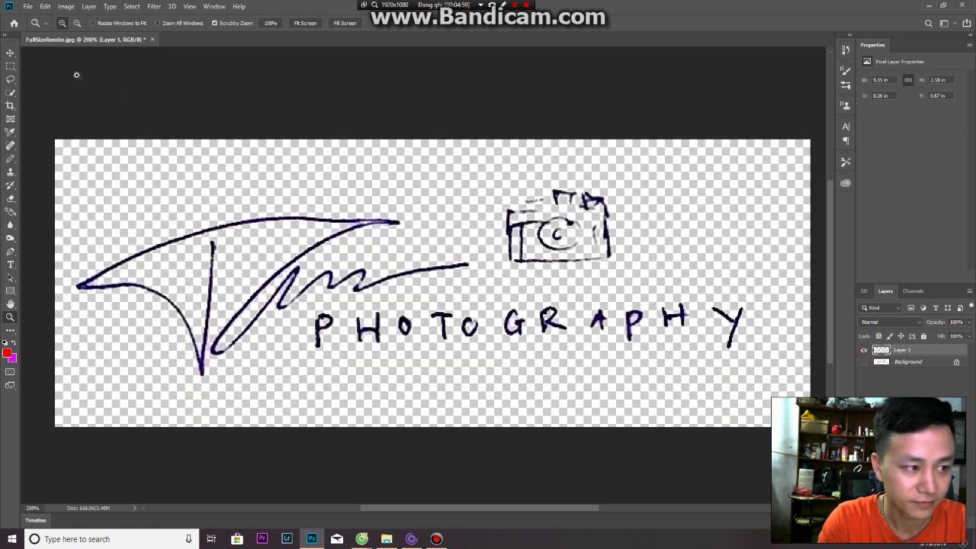
# - Quick-select a letter O on Layer 1, extend the selection to similar strokes, and fill the signature with the red foreground colour
pyautogui.click(10, 93)
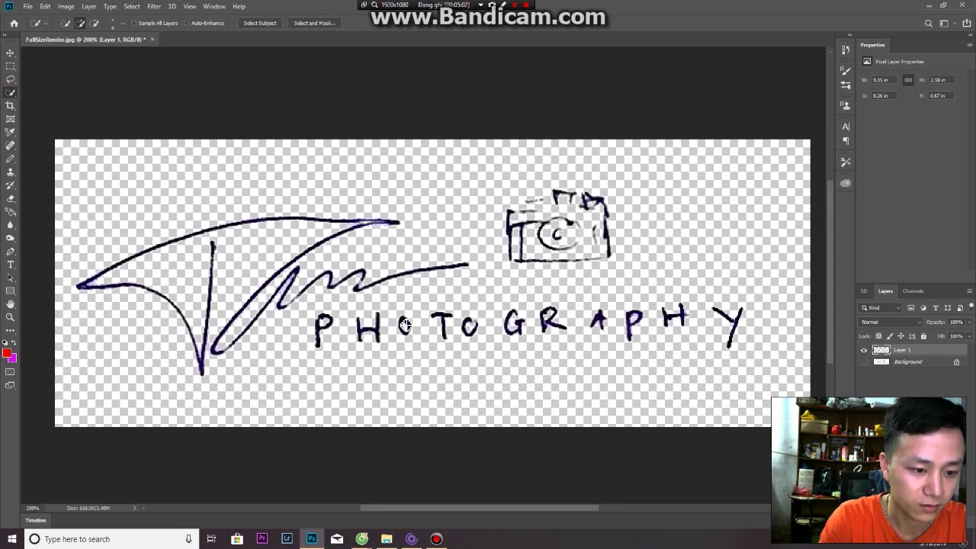
pyautogui.click(132, 6)
pyautogui.click(152, 176)
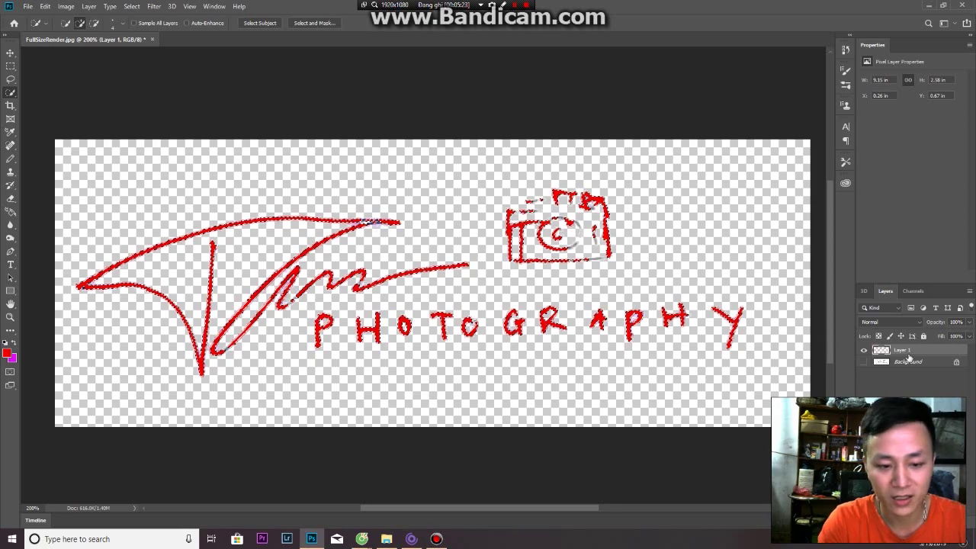
pyautogui.click(906, 386)
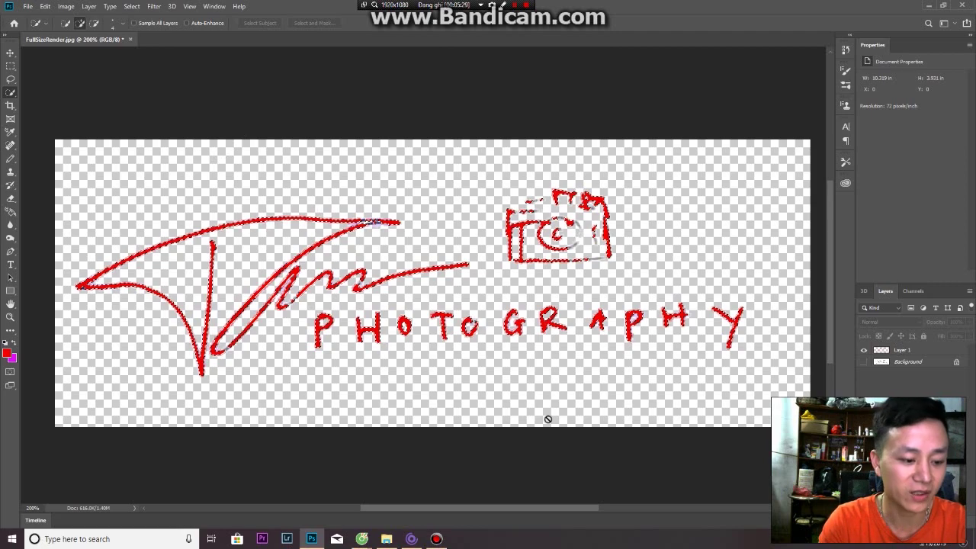
# - Switch to File Explorer and browse drive D: through Photography and Canon 6D into the event folder dated 20190317
pyautogui.click(387, 540)
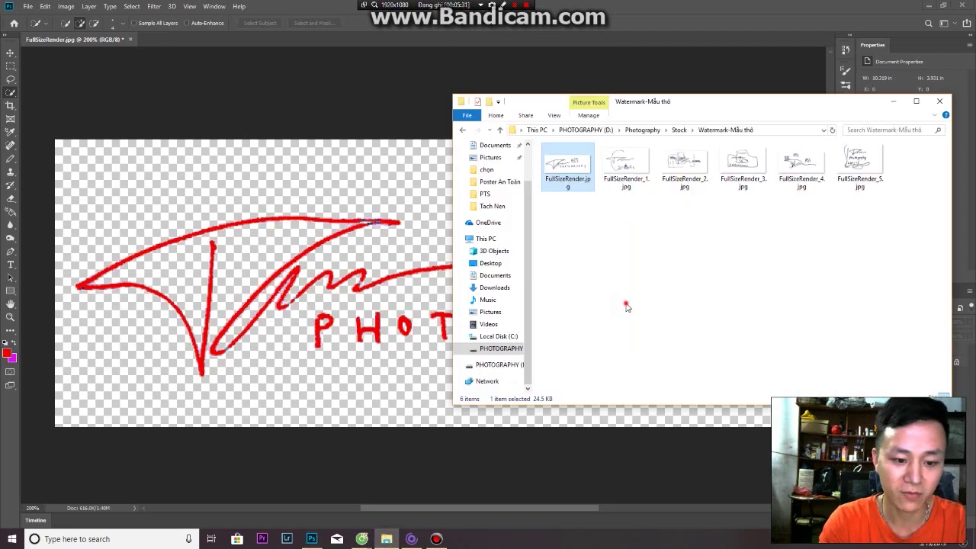
pyautogui.click(506, 364)
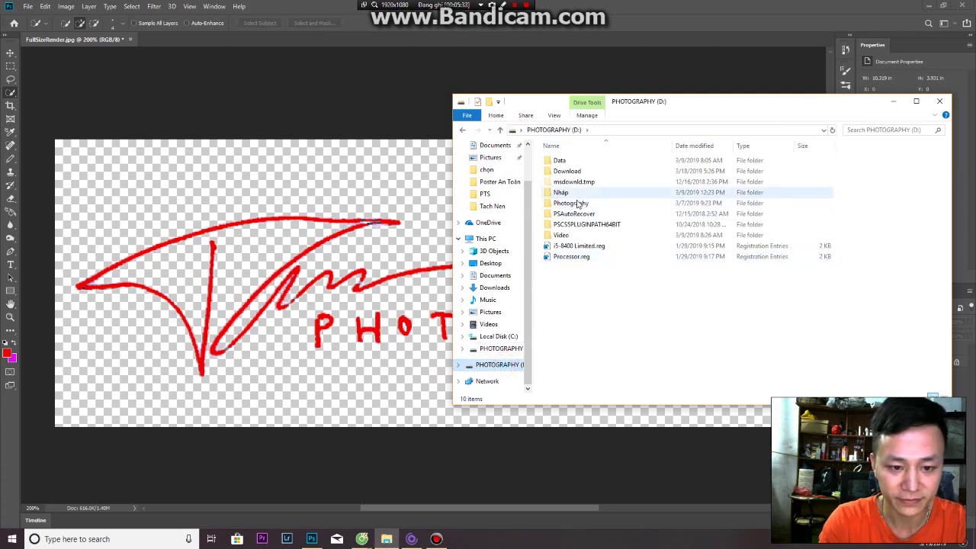
pyautogui.doubleClick(574, 200)
pyautogui.doubleClick(567, 214)
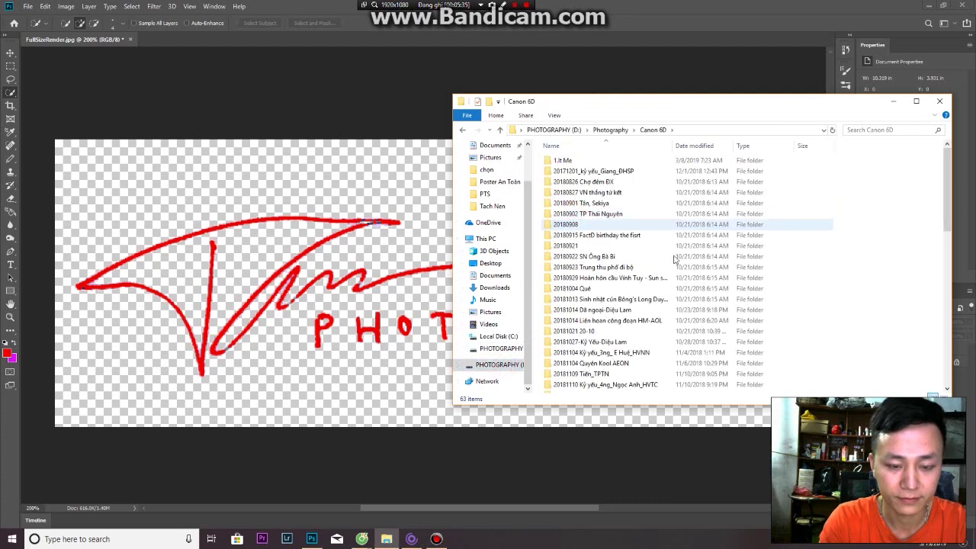
pyautogui.scroll(-5, 852, 313)
pyautogui.scroll(-8, 852, 313)
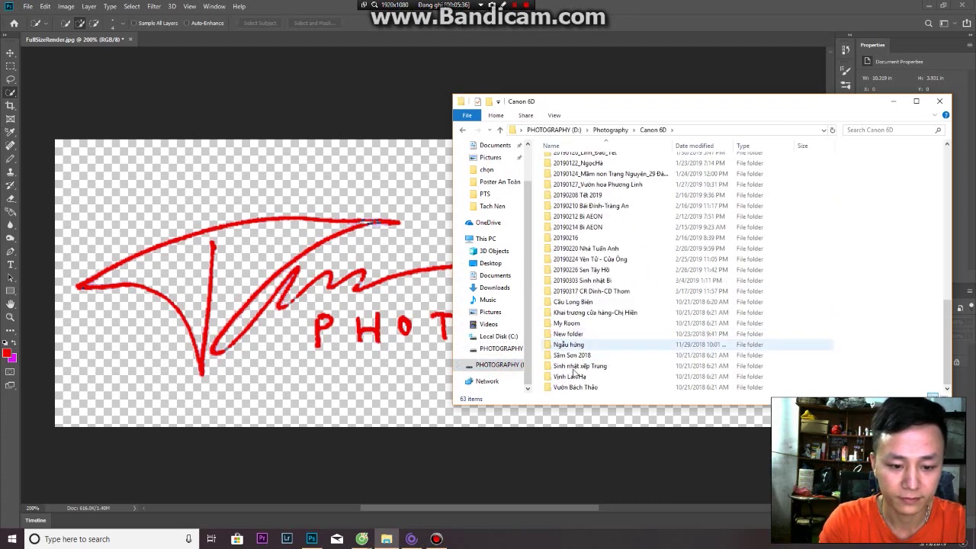
pyautogui.doubleClick(602, 293)
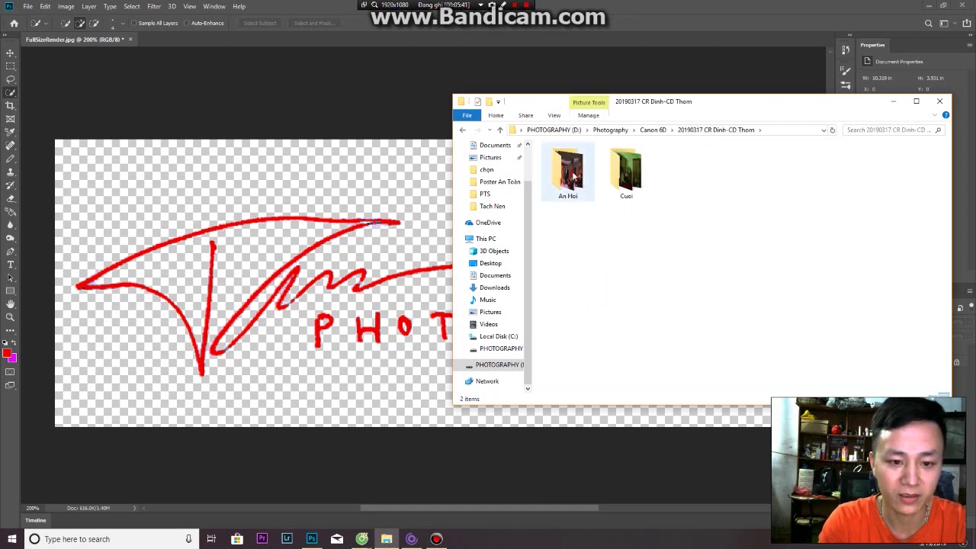
# - Open the An Hoi, CR2 and chon subfolders and browse the raw photos near the end of the list
pyautogui.doubleClick(568, 191)
pyautogui.doubleClick(569, 187)
pyautogui.doubleClick(569, 177)
pyautogui.scroll(-5, 829, 301)
pyautogui.scroll(-5, 829, 301)
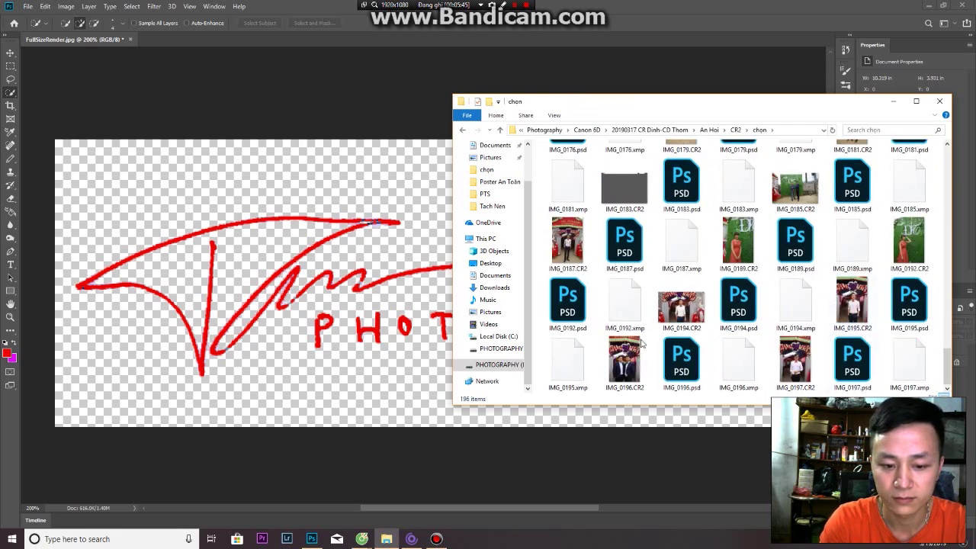
# - Open the raw photo IMG_0196.CR2 in Photoshop through Camera Raw without adjustments
pyautogui.click(624, 365)
pyautogui.moveTo(342, 56); pyautogui.dragTo(381, 57)
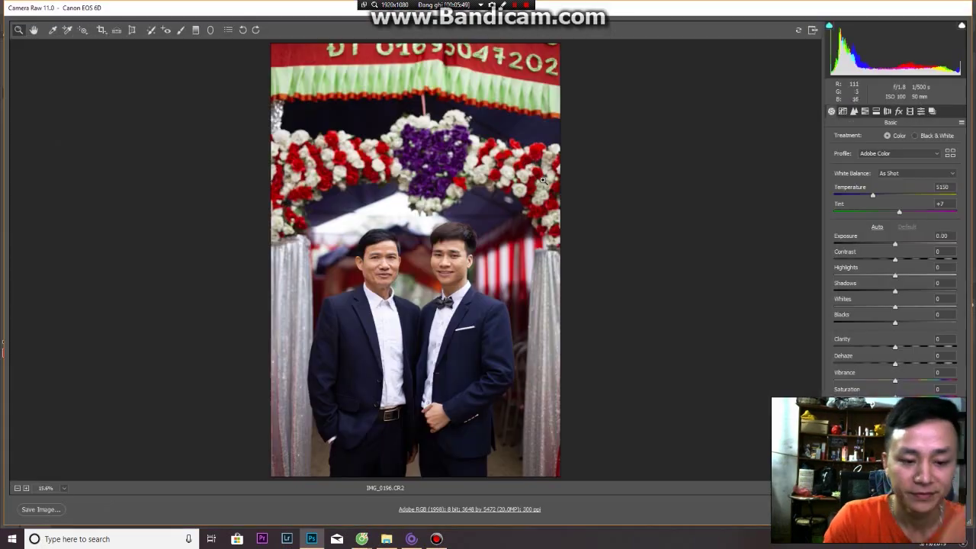
pyautogui.press('Escape')
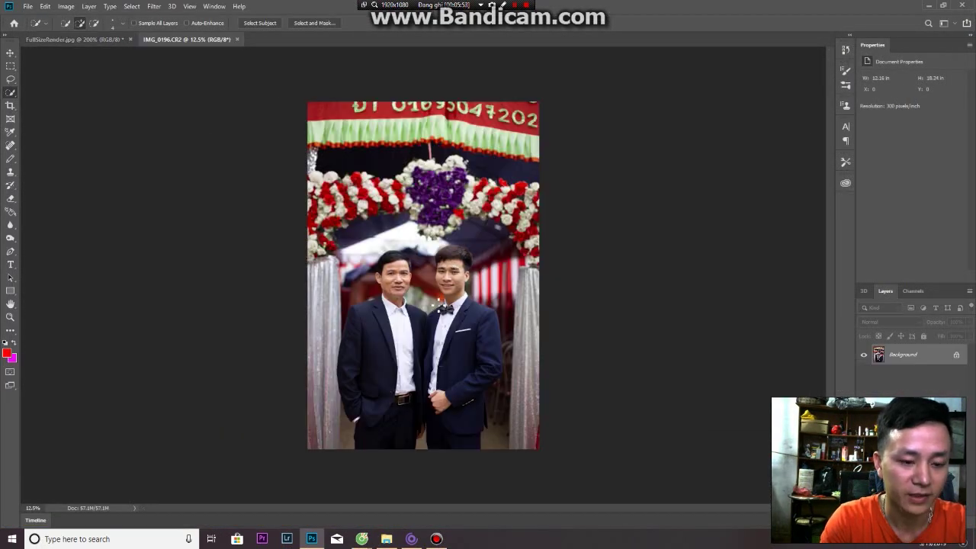
pyautogui.press('z')
pyautogui.click(483, 336)
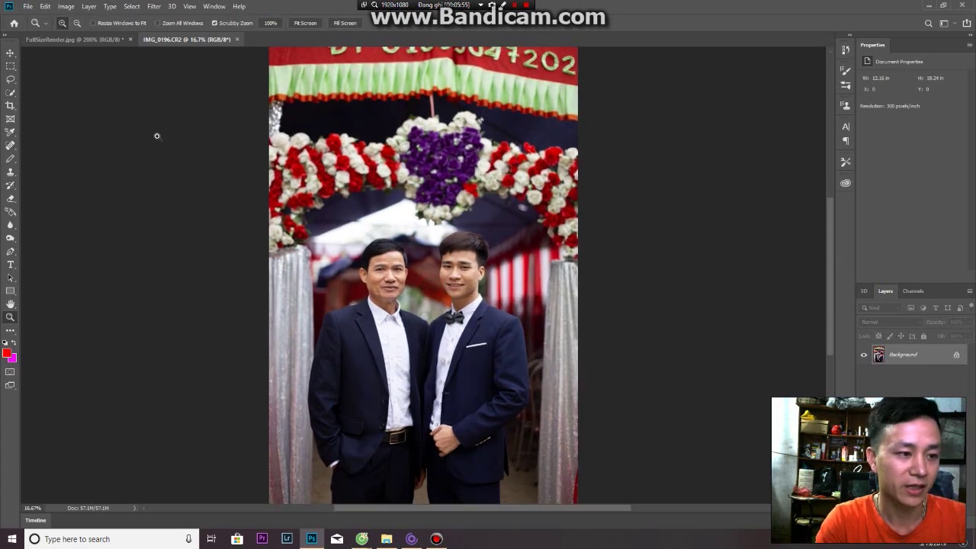
# - Clear the selection in FullSizeRender.jpg and copy its red signature on Layer 1 into the IMG_0196.CR2 photo
pyautogui.click(73, 39)
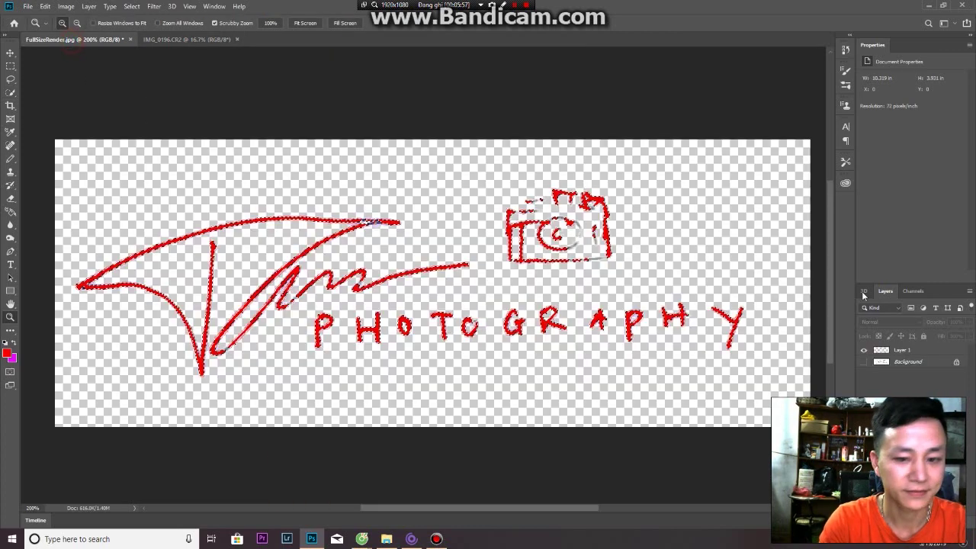
pyautogui.click(904, 350)
pyautogui.moveTo(902, 350)
pyautogui.mouseDown()
pyautogui.moveTo(889, 395)
pyautogui.moveTo(900, 349)
pyautogui.mouseUp()
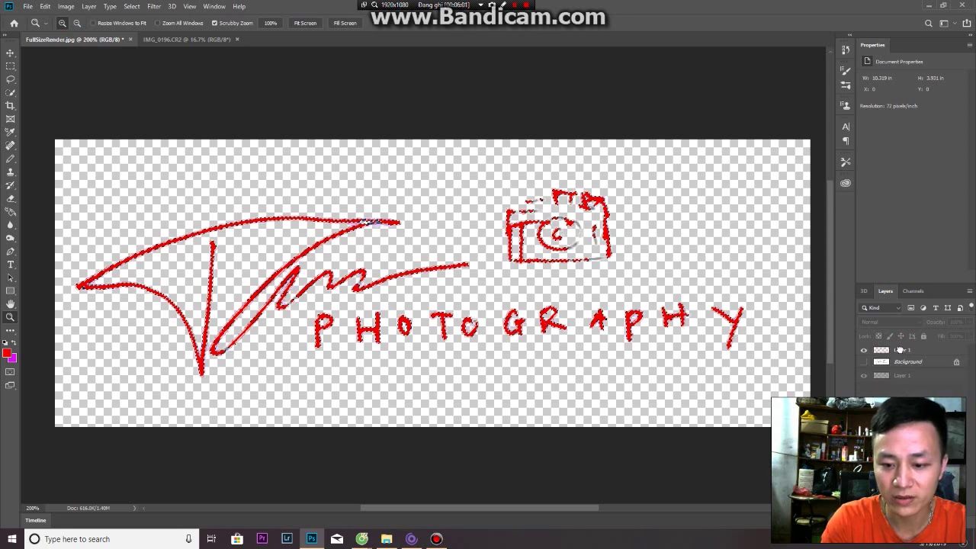
pyautogui.click(902, 350)
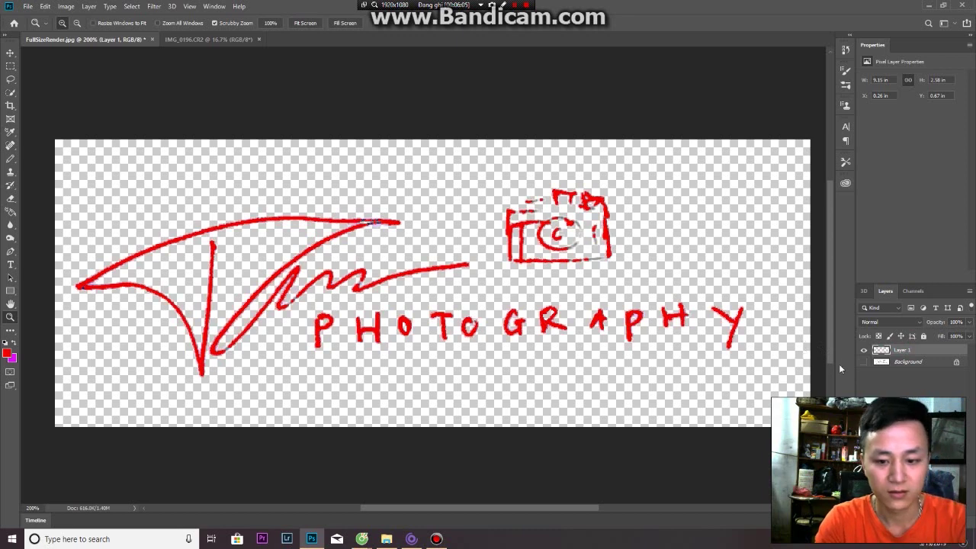
pyautogui.moveTo(904, 350); pyautogui.dragTo(436, 319)
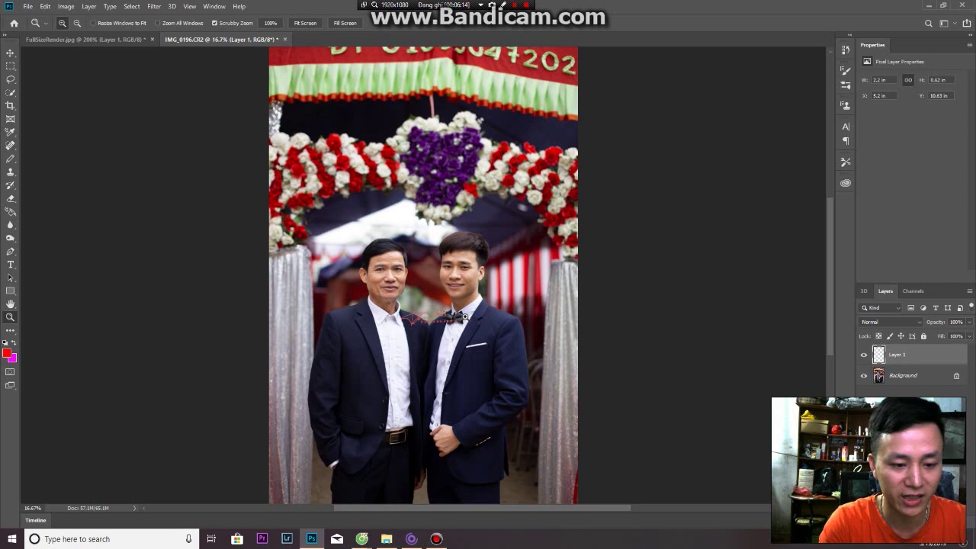
# - Nudge the signature on Layer 1 slightly right and down over the two men in the photo
pyautogui.press('v')
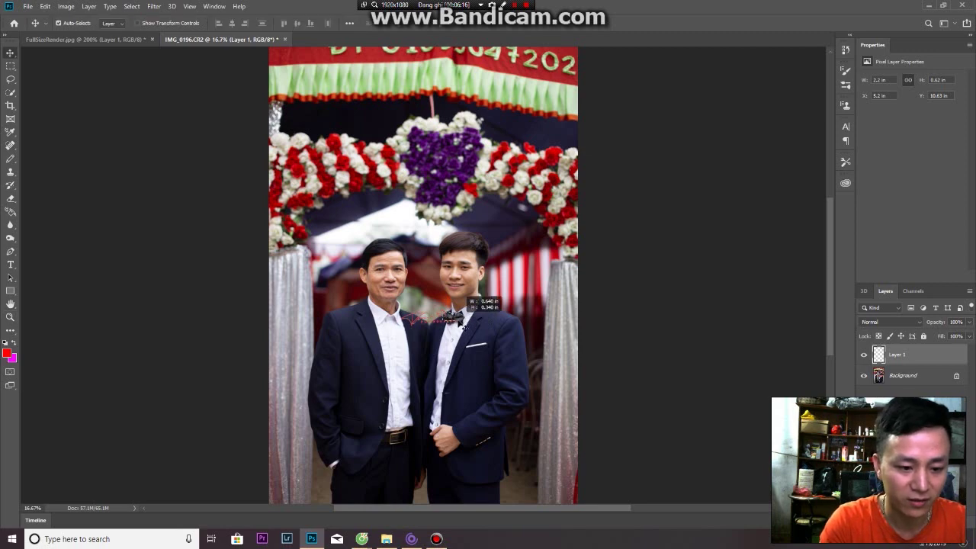
pyautogui.press('z')
pyautogui.click(437, 327)
pyautogui.click(437, 326)
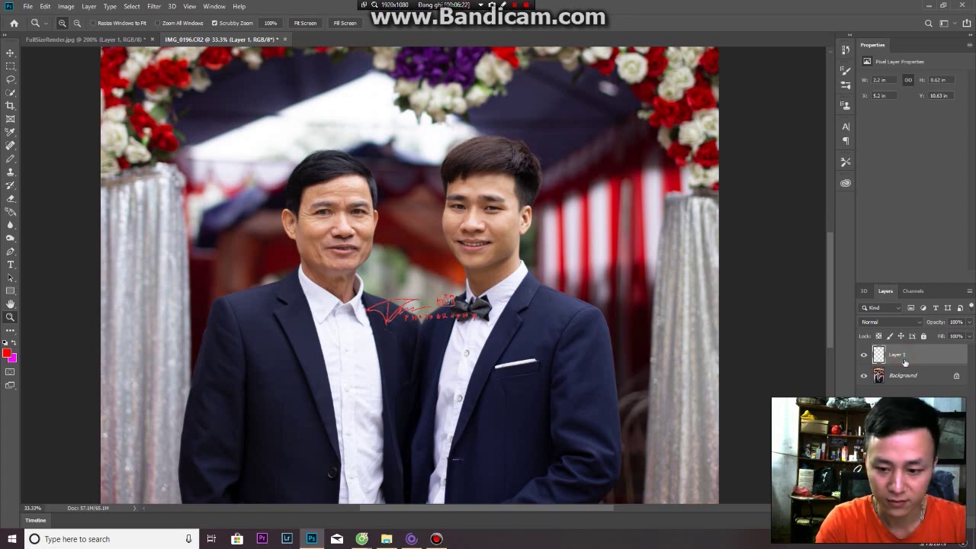
pyautogui.press('v')
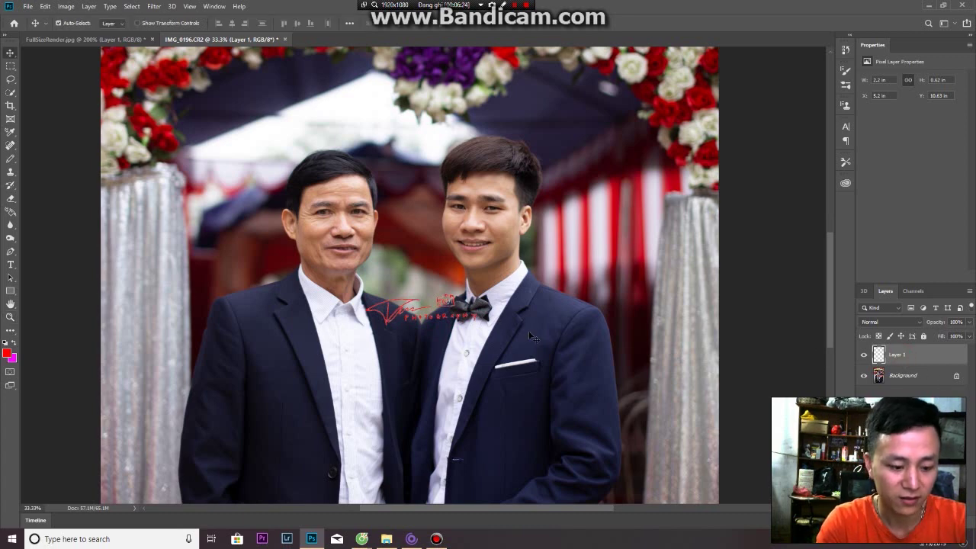
pyautogui.press('Right')
pyautogui.press('Right')
pyautogui.press('Right')
pyautogui.press('Down')
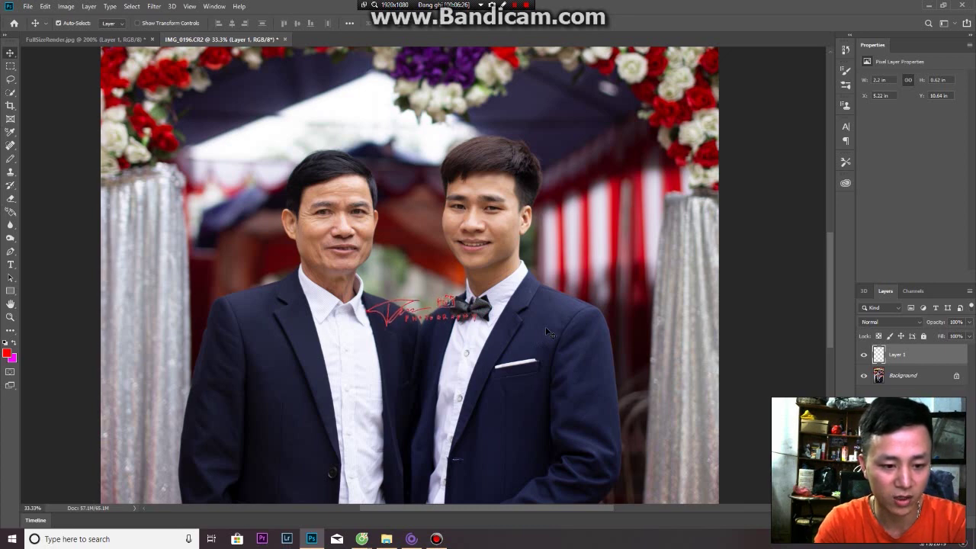
pyautogui.press('Right')
pyautogui.press('Right')
pyautogui.press('Right')
pyautogui.press('Down')
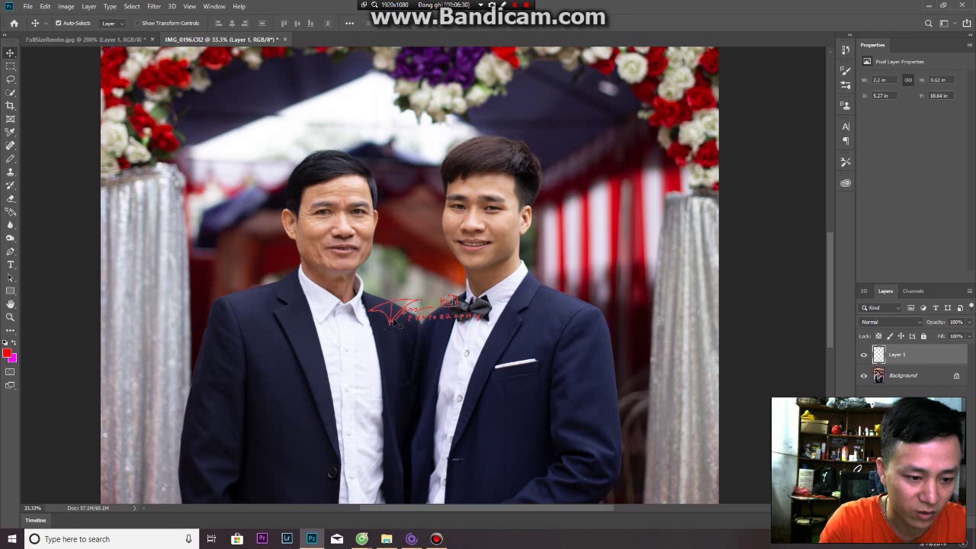
# - Move the signature to the photo's left edge over the upper part of the silver curtain, at about Y 9.12 in
pyautogui.moveTo(404, 327); pyautogui.dragTo(130, 425)
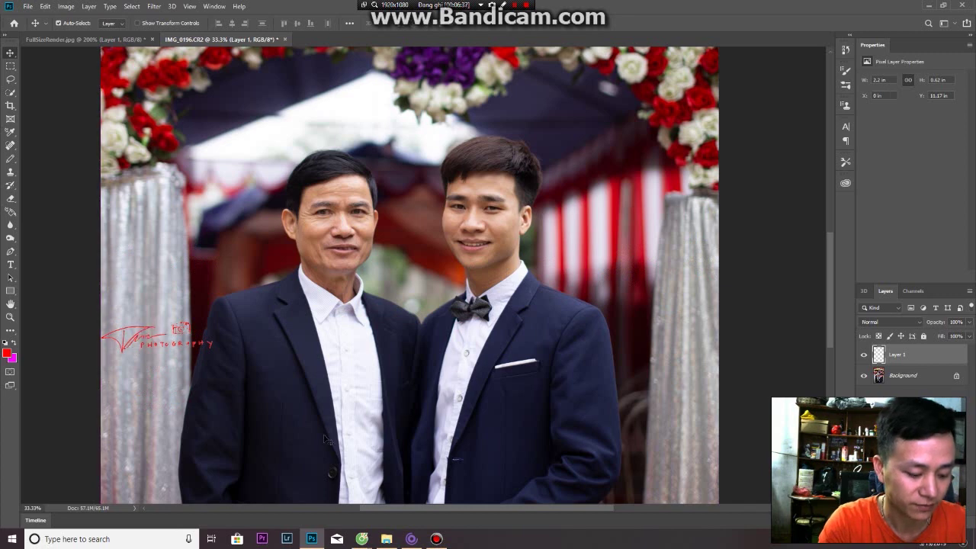
pyautogui.press('z')
pyautogui.keyDown('alt'); pyautogui.click(295, 419); pyautogui.keyUp('alt')
pyautogui.keyDown('alt'); pyautogui.click(317, 446); pyautogui.keyUp('alt')
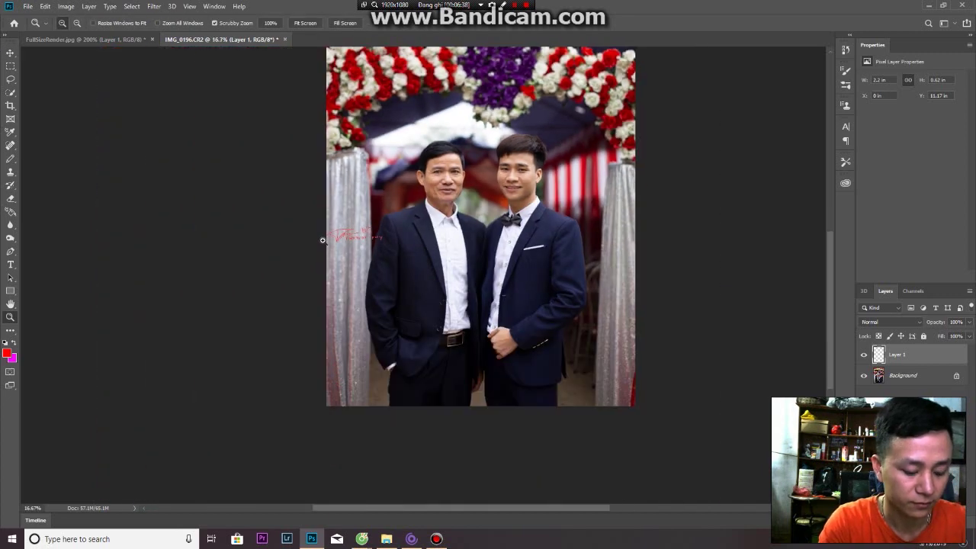
pyautogui.press('v')
pyautogui.click(358, 240)
pyautogui.moveTo(361, 242); pyautogui.dragTo(348, 184)
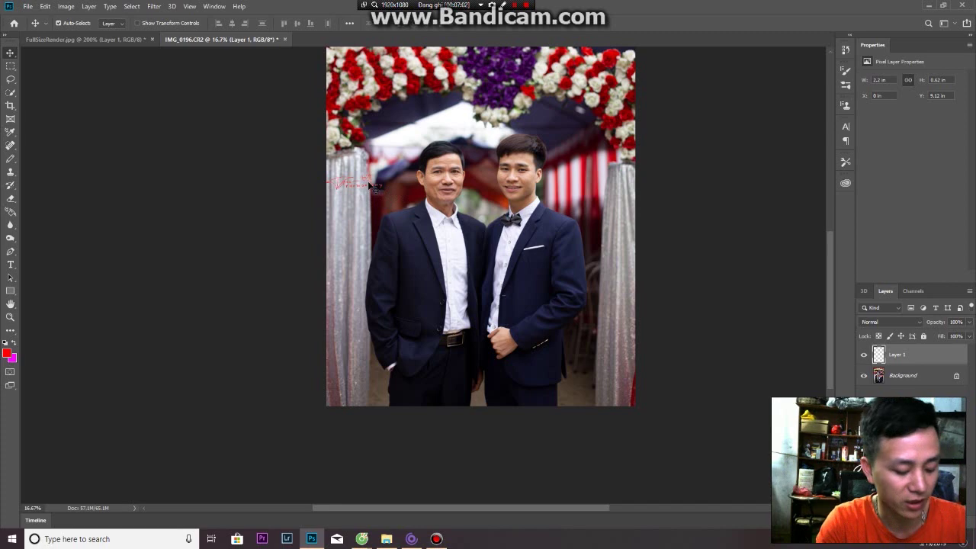
# - Scale the signature proportionally to about 73% so that it fits the width of the silver curtain
pyautogui.hotkey('ctrl', 't')
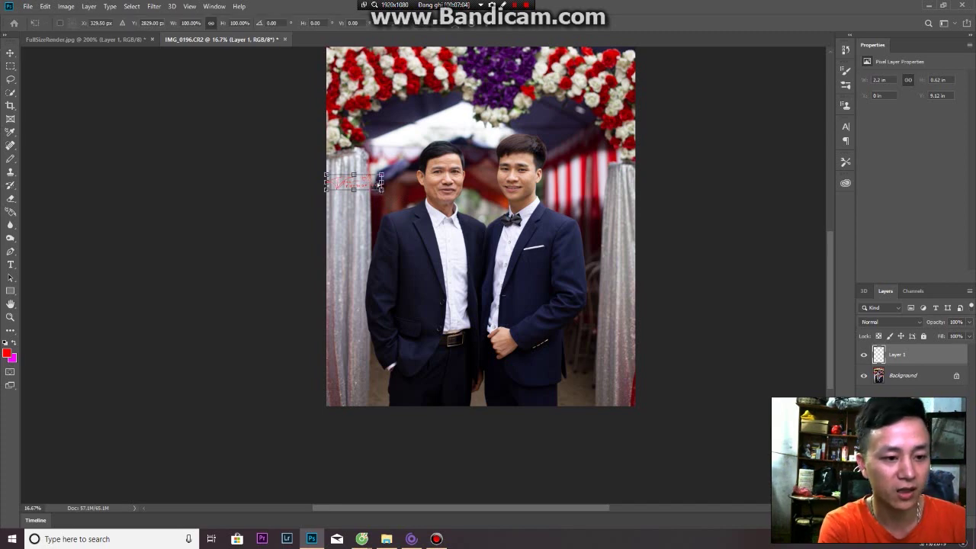
pyautogui.moveTo(382, 177); pyautogui.dragTo(368, 178)
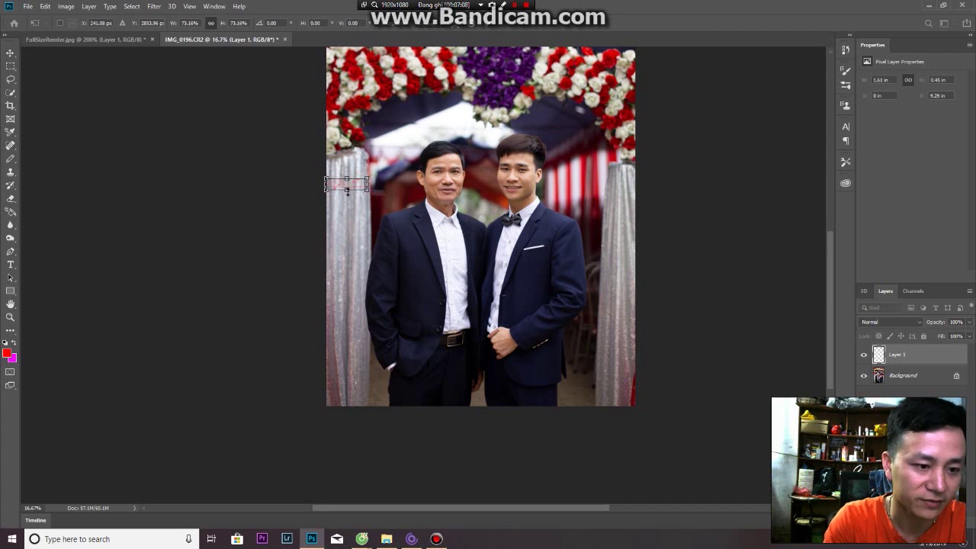
pyautogui.doubleClick(356, 188)
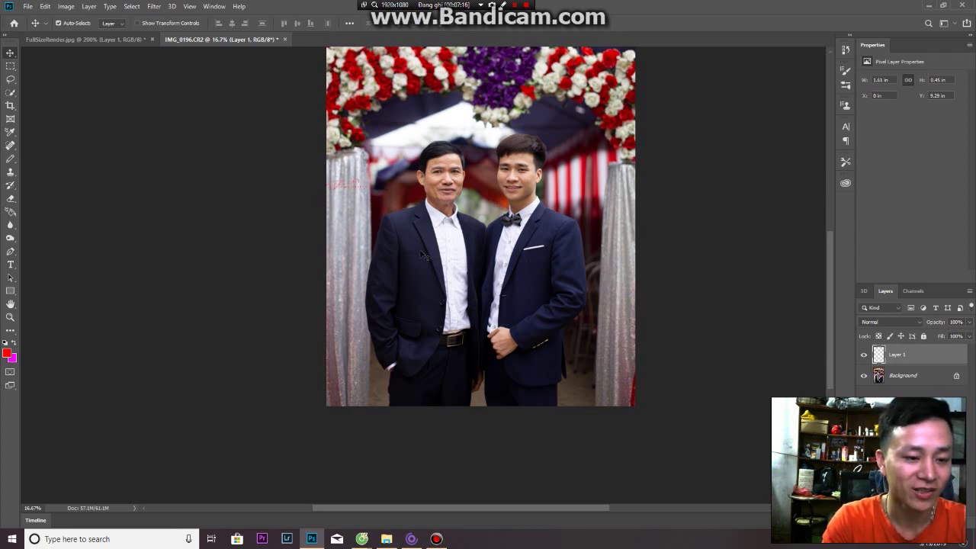
# - Start an Export As of the FullSizeRender.jpg signature document and set the format to PNG with transparency
pyautogui.click(126, 42)
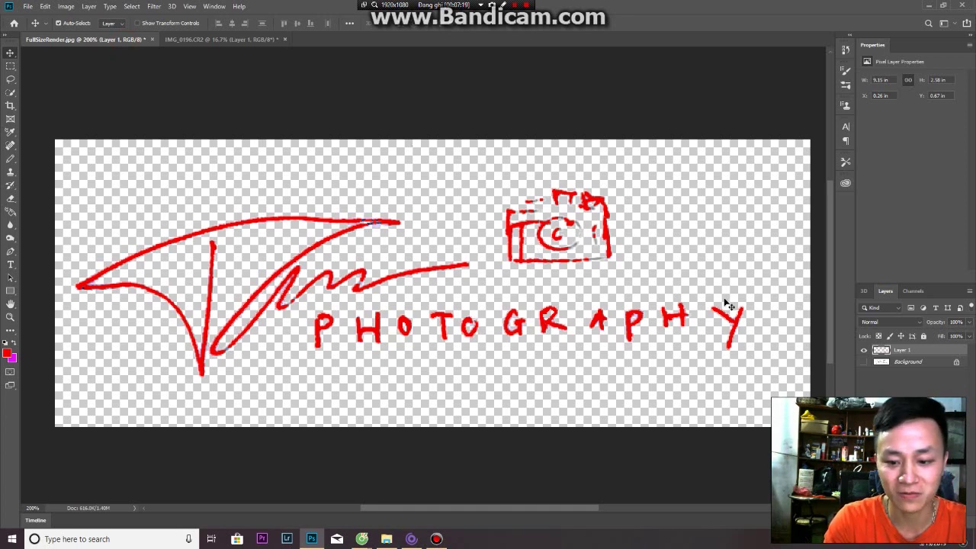
pyautogui.click(901, 389)
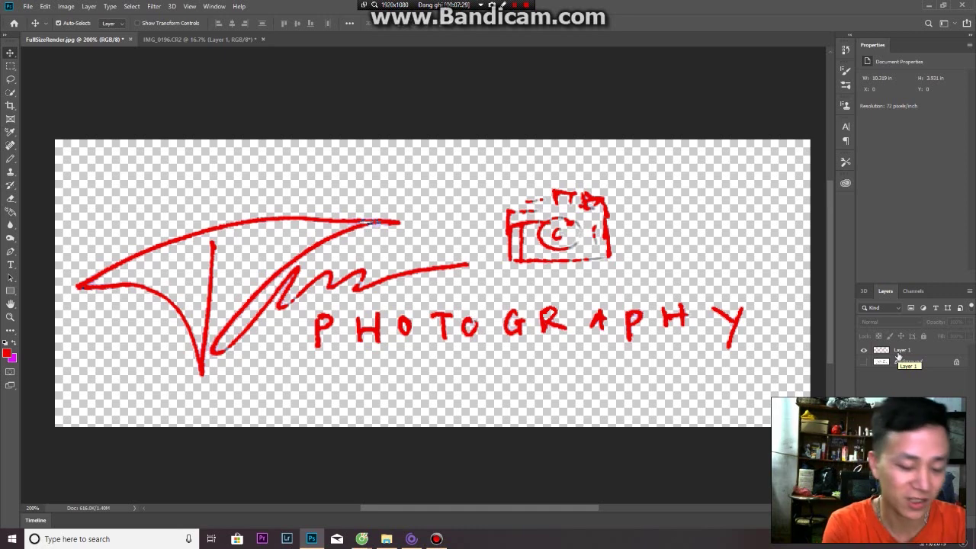
pyautogui.click(28, 6)
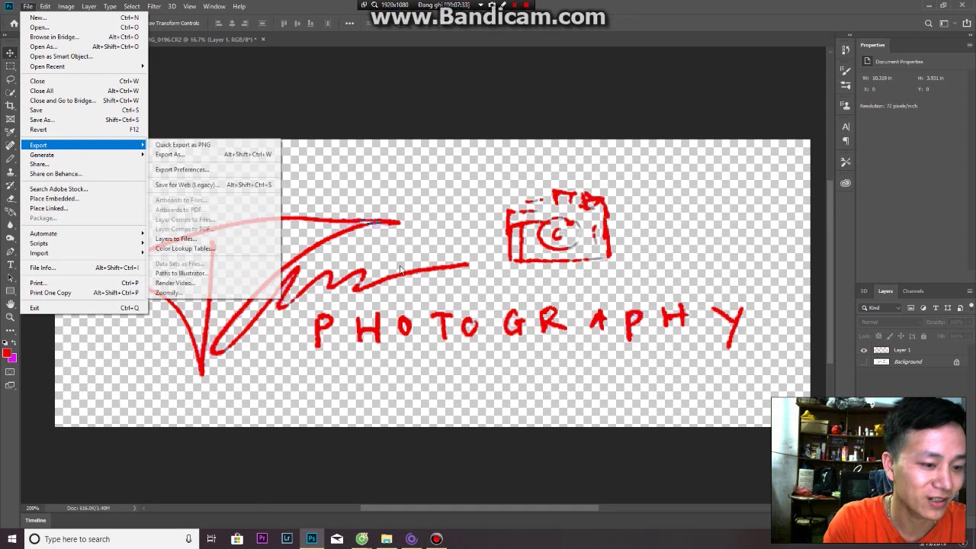
pyautogui.click(730, 114)
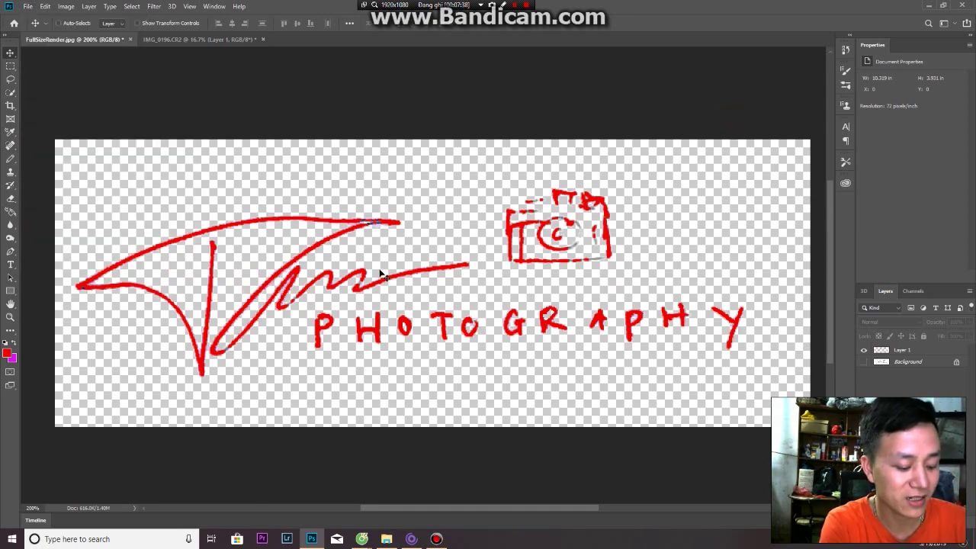
pyautogui.hotkey('ctrl', 'alt', 'shift', 'w')
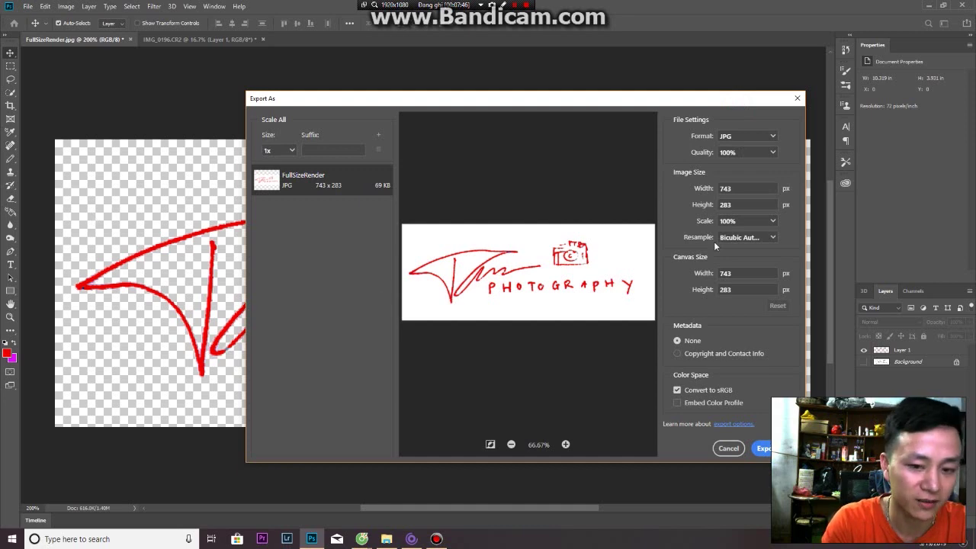
pyautogui.click(773, 137)
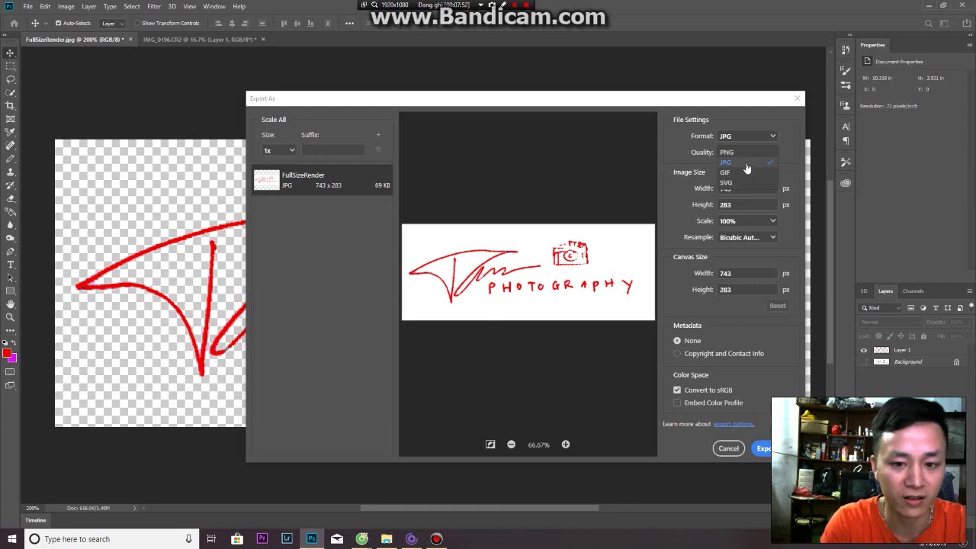
pyautogui.click(752, 153)
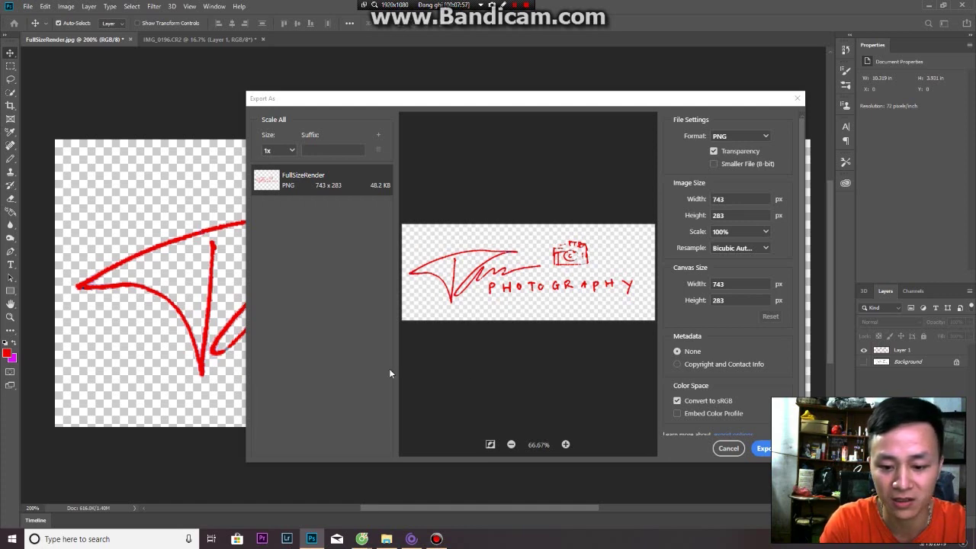
# - Export the transparent signature to the Desktop under the file name "Chu ky"
pyautogui.click(765, 450)
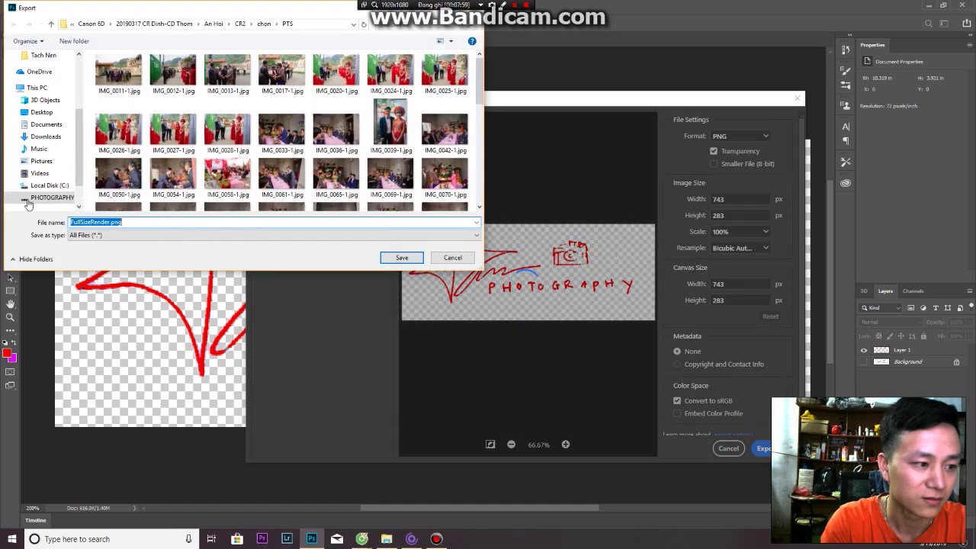
pyautogui.click(41, 112)
pyautogui.doubleClick(138, 222)
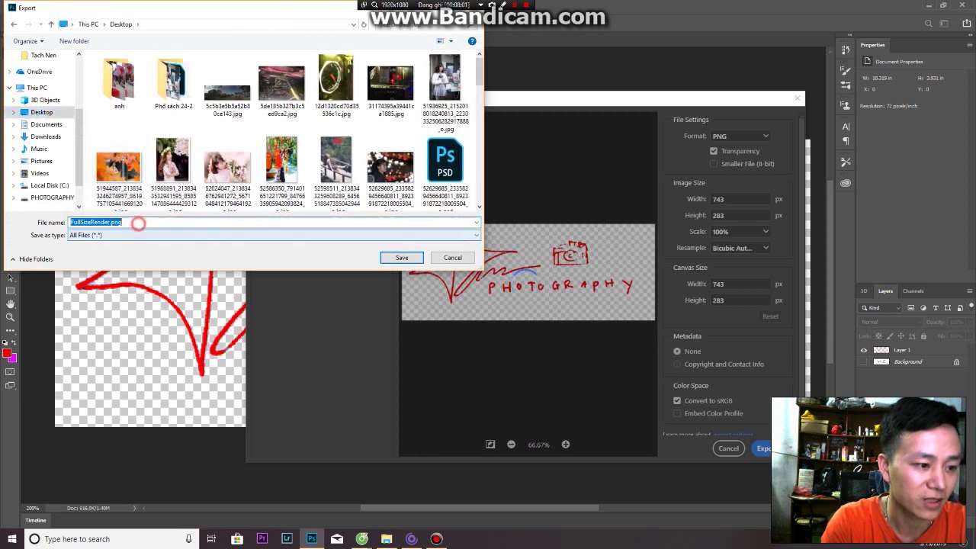
pyautogui.write('Chuwx')
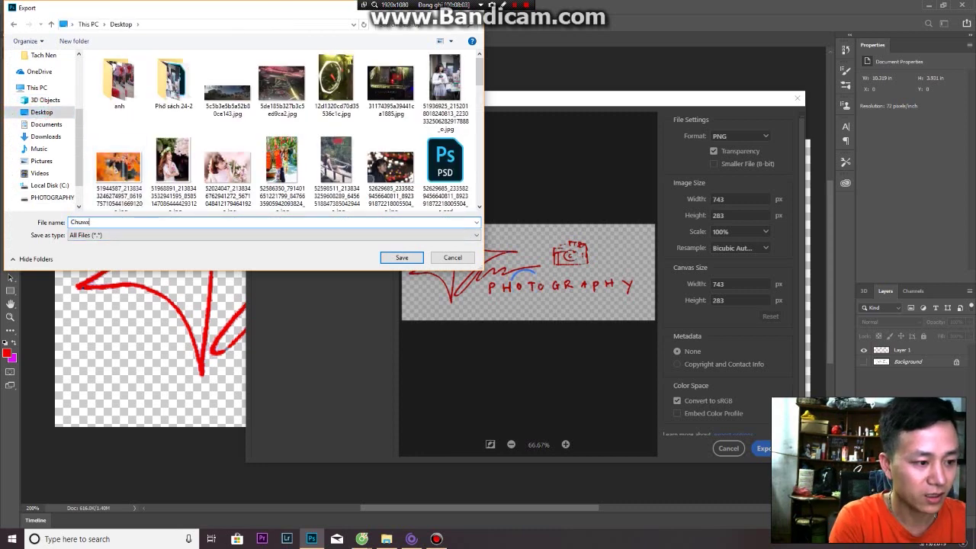
pyautogui.press('BackSpace')
pyautogui.press('BackSpace')
pyautogui.write('k')
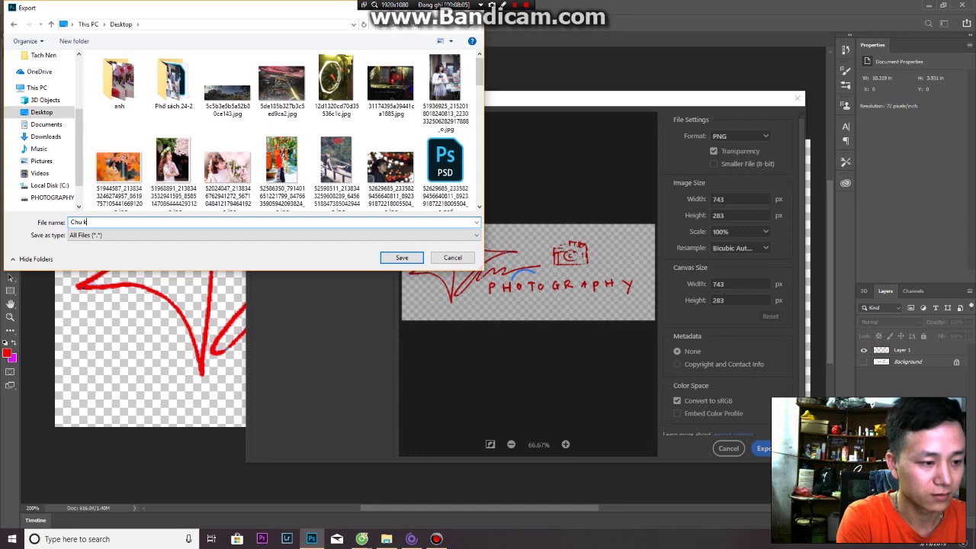
pyautogui.write('y')
pyautogui.press('Return')
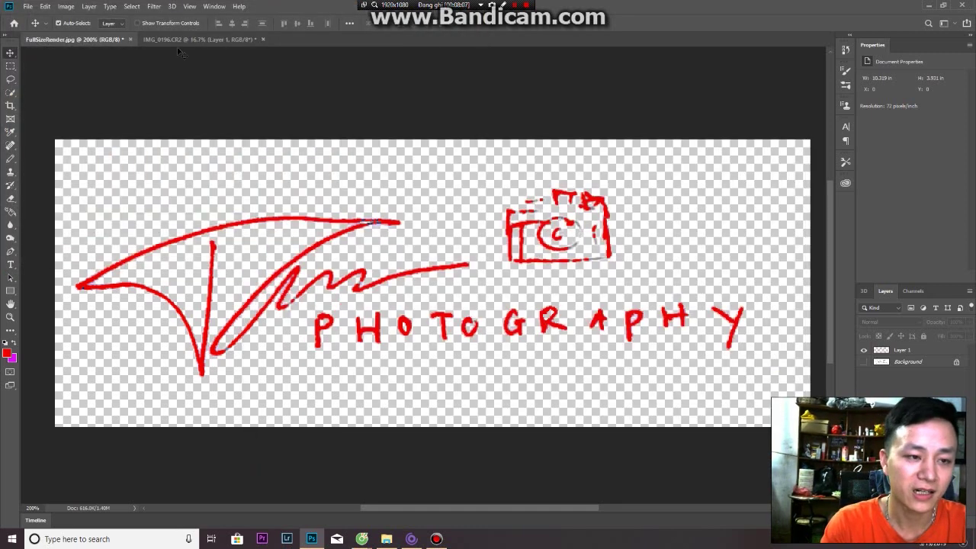
# - Make the IMG_0196.CR2 photo active, show the Windows desktop and move the Chu ky.png file to an empty area
pyautogui.click(221, 42)
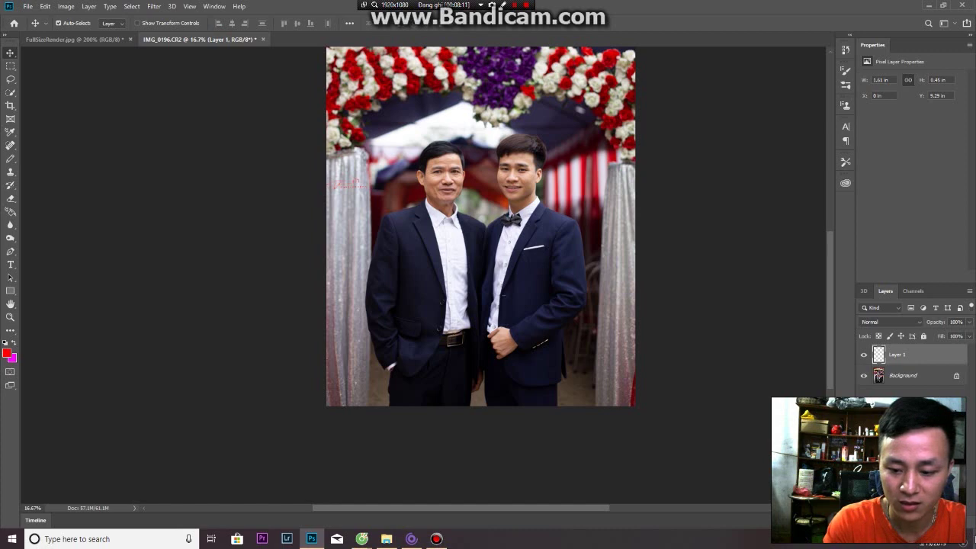
pyautogui.press('super+d')
pyautogui.moveTo(290, 236); pyautogui.dragTo(559, 283)
pyautogui.click(460, 290)
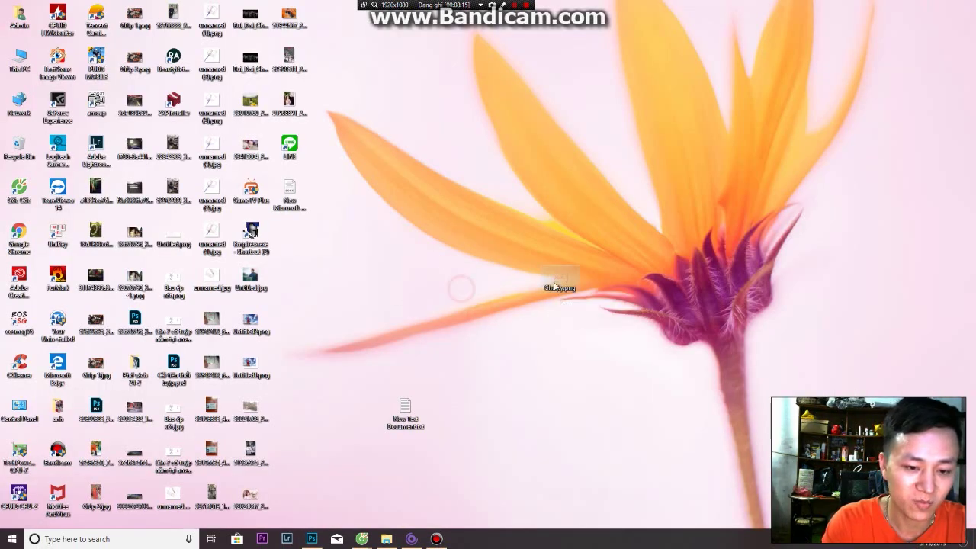
# - Place Chu ky.png on the photo, scaled to about 1.48 in wide, over the left silver curtain below the first signature
pyautogui.moveTo(366, 279); pyautogui.dragTo(358, 242)
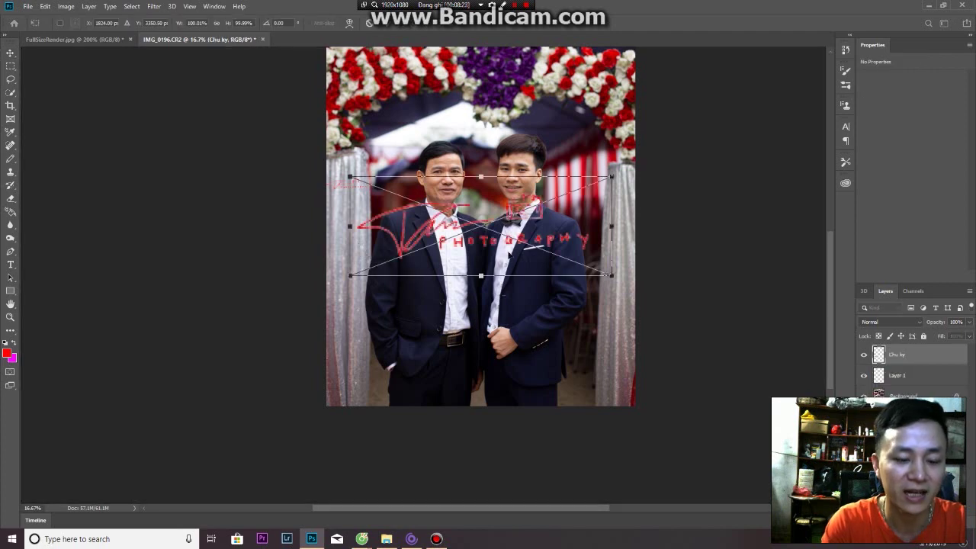
pyautogui.moveTo(612, 177); pyautogui.dragTo(363, 218)
pyautogui.press('Return')
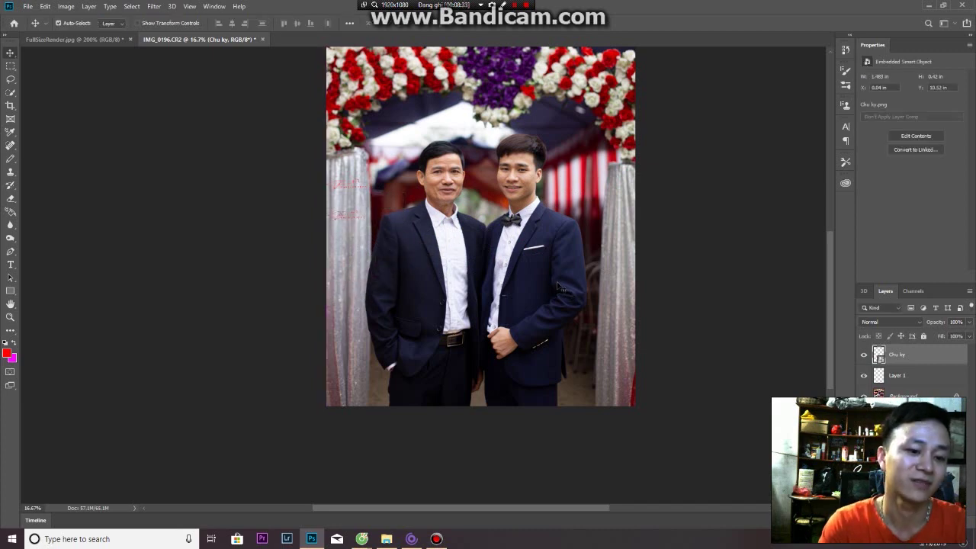